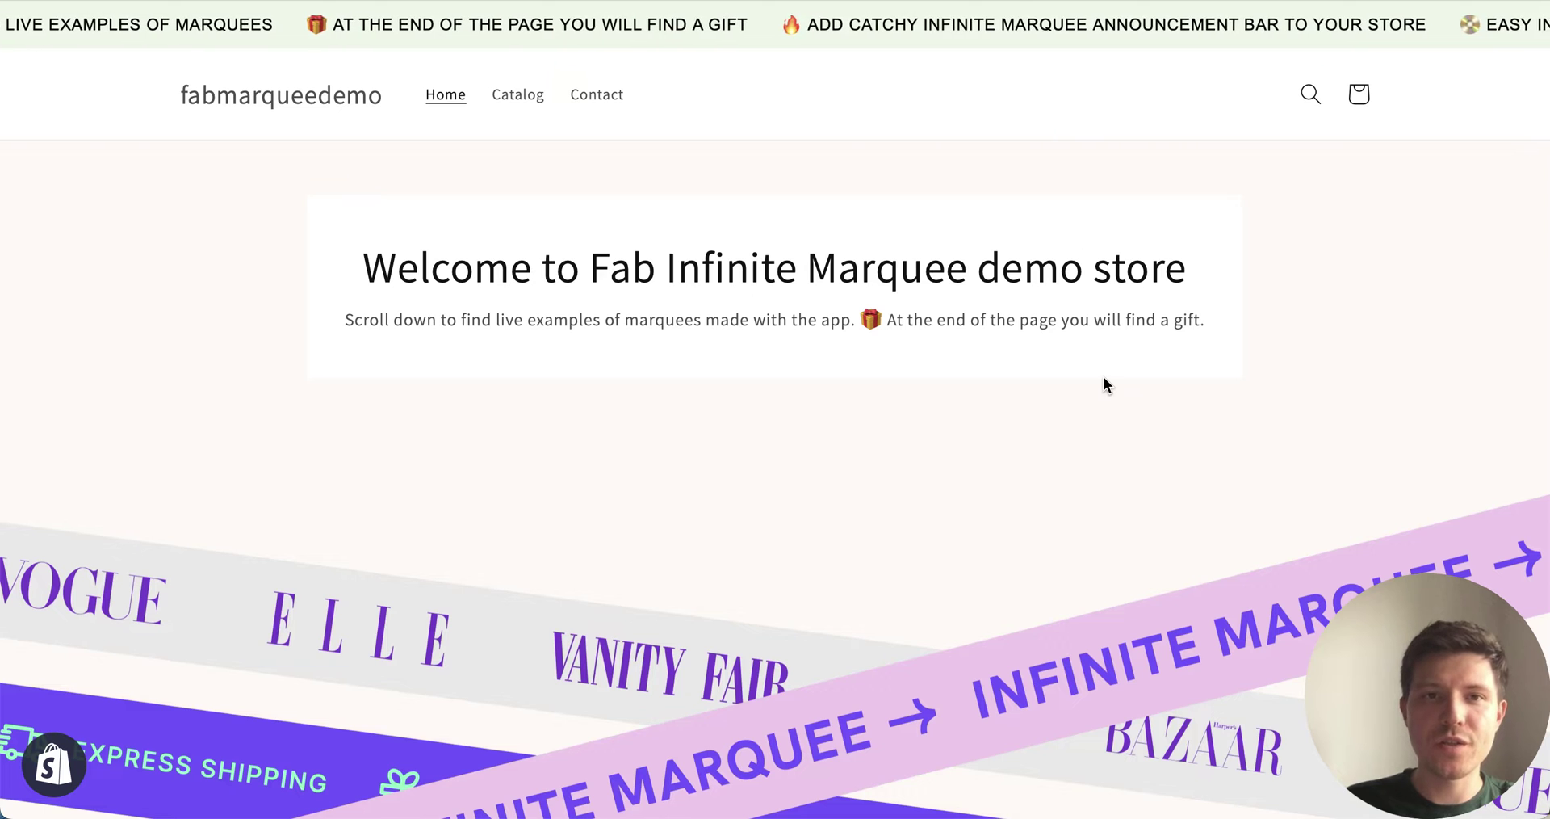
# - Scroll the fabmarqueedemo home page past Demo 1 to Demo 2 — Ingredients, watching the sticky bar
pyautogui.scroll(-2, 1105, 381)
pyautogui.scroll(-2, 1105, 380)
pyautogui.scroll(-3, 1104, 380)
pyautogui.scroll(-2, 1104, 379)
pyautogui.scroll(-2, 1105, 378)
pyautogui.scroll(-4, 1104, 378)
pyautogui.scroll(-3, 1105, 378)
pyautogui.scroll(-4, 1103, 381)
pyautogui.scroll(-5, 1102, 381)
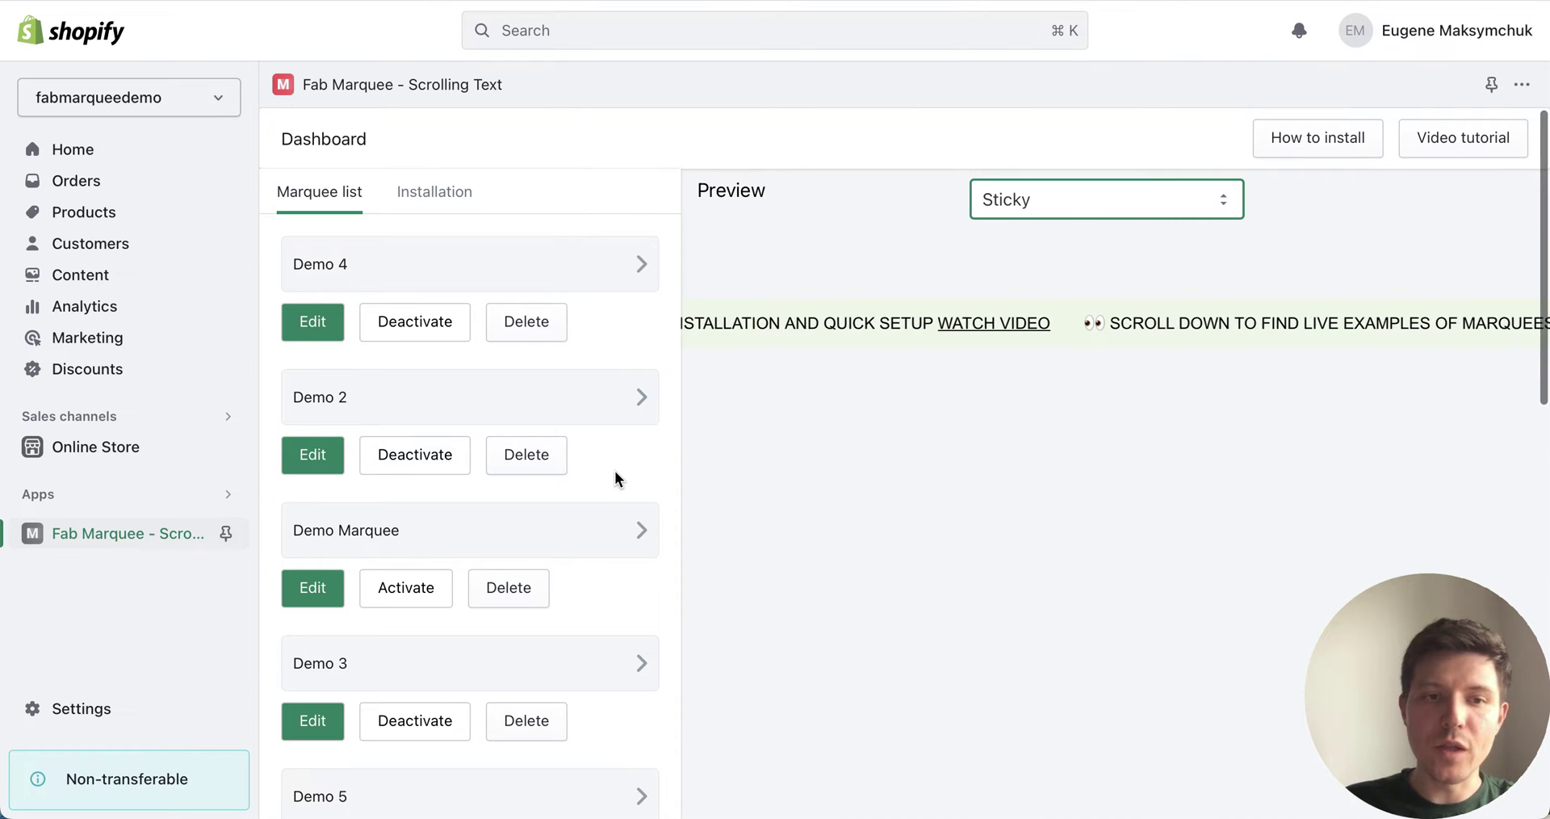
# - Find the Sticky marquee in the Marquee list and open its settings
pyautogui.scroll(-3, 613, 470)
pyautogui.scroll(-5, 613, 470)
pyautogui.scroll(-2, 614, 470)
pyautogui.scroll(-3, 565, 517)
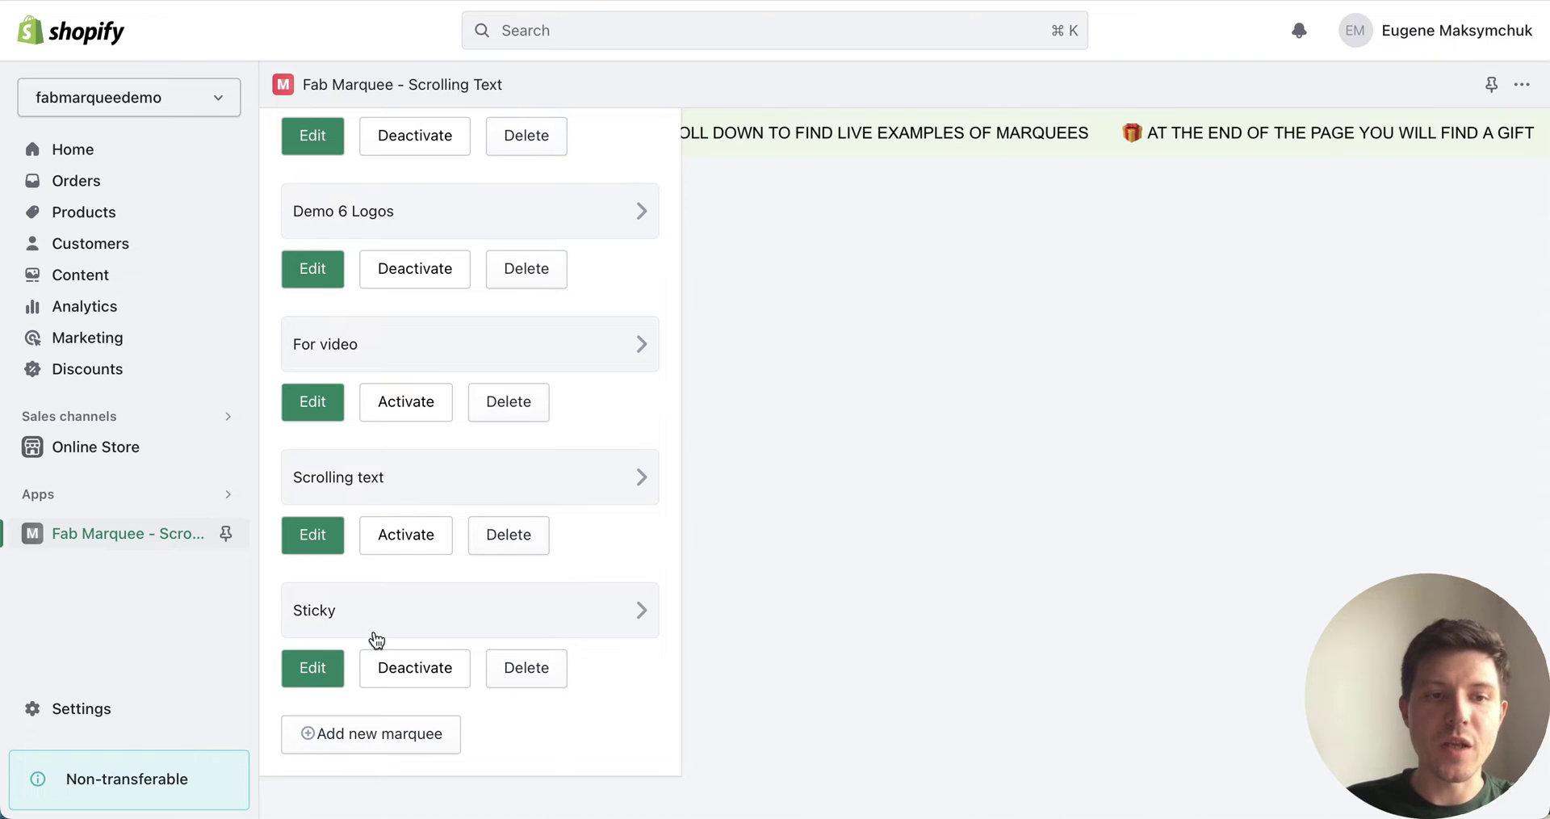
pyautogui.click(312, 670)
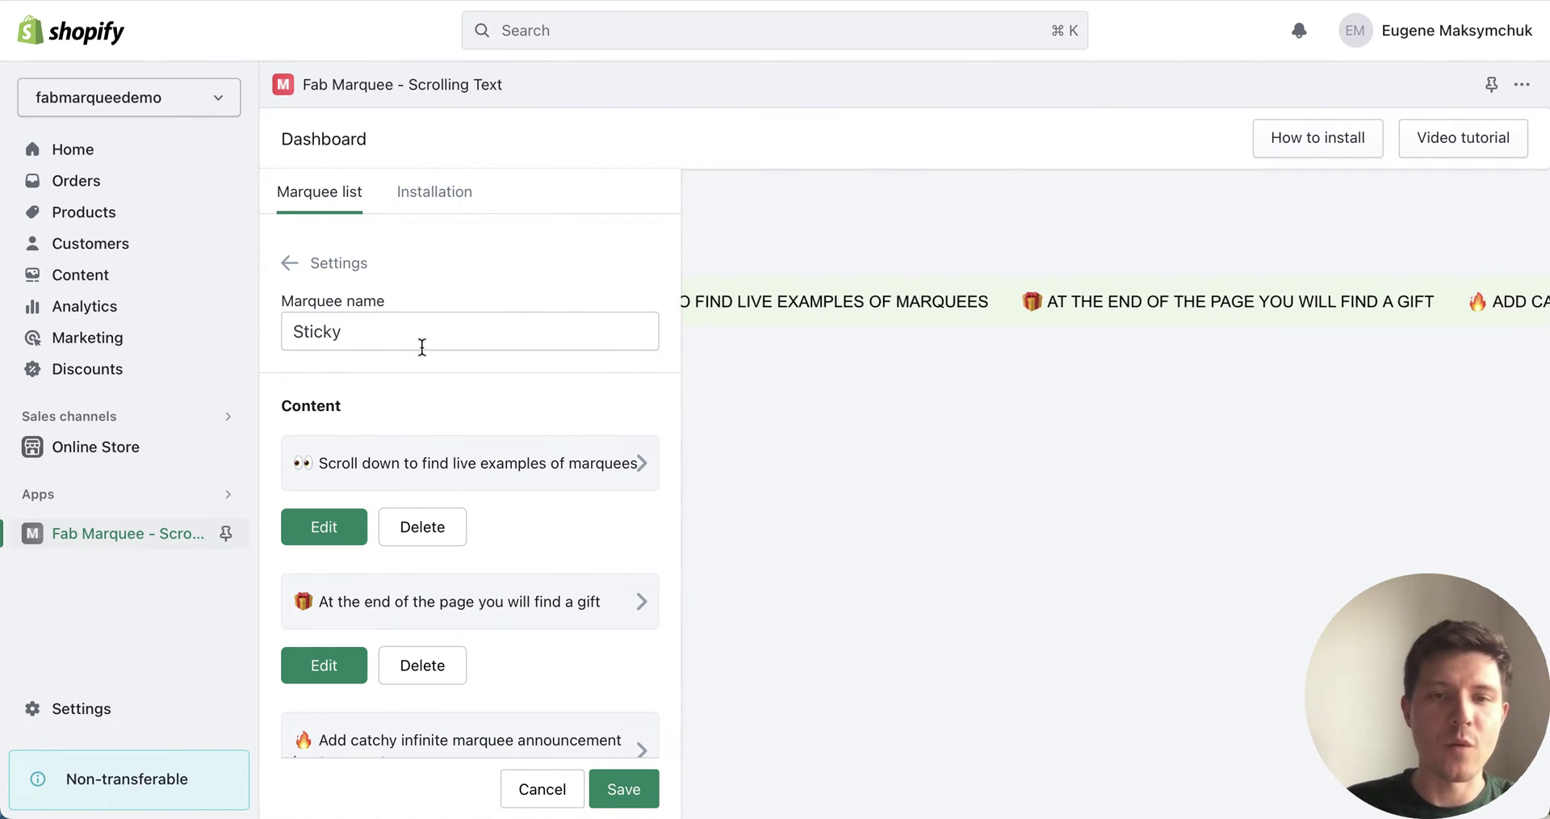
# - Scroll through Sticky's content items and open the 'Easy installation and quick setup' item
pyautogui.scroll(-2, 500, 516)
pyautogui.scroll(-1, 506, 539)
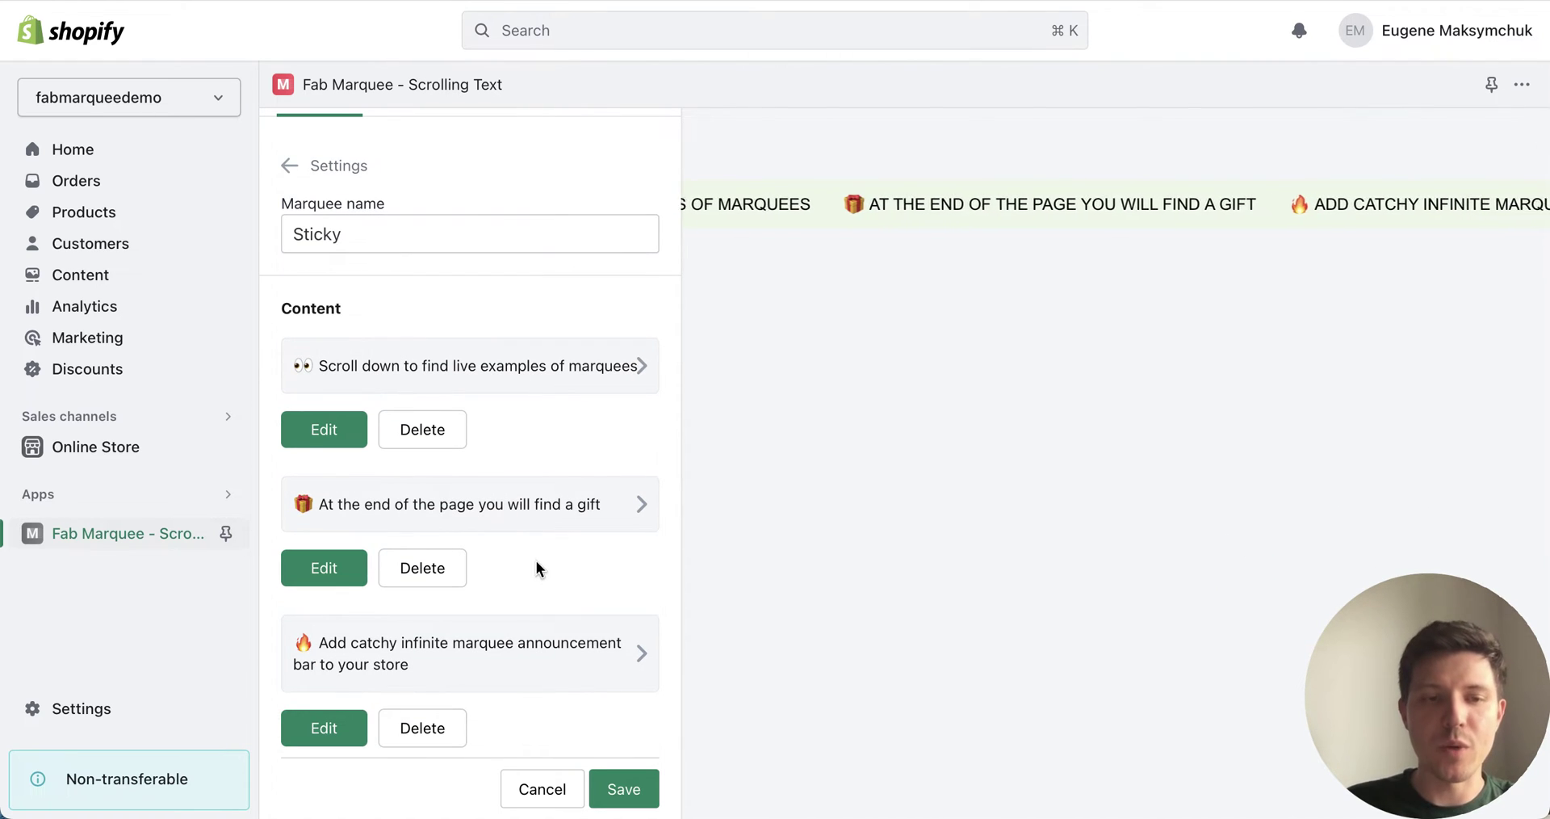
pyautogui.scroll(-2, 537, 561)
pyautogui.scroll(-2, 536, 487)
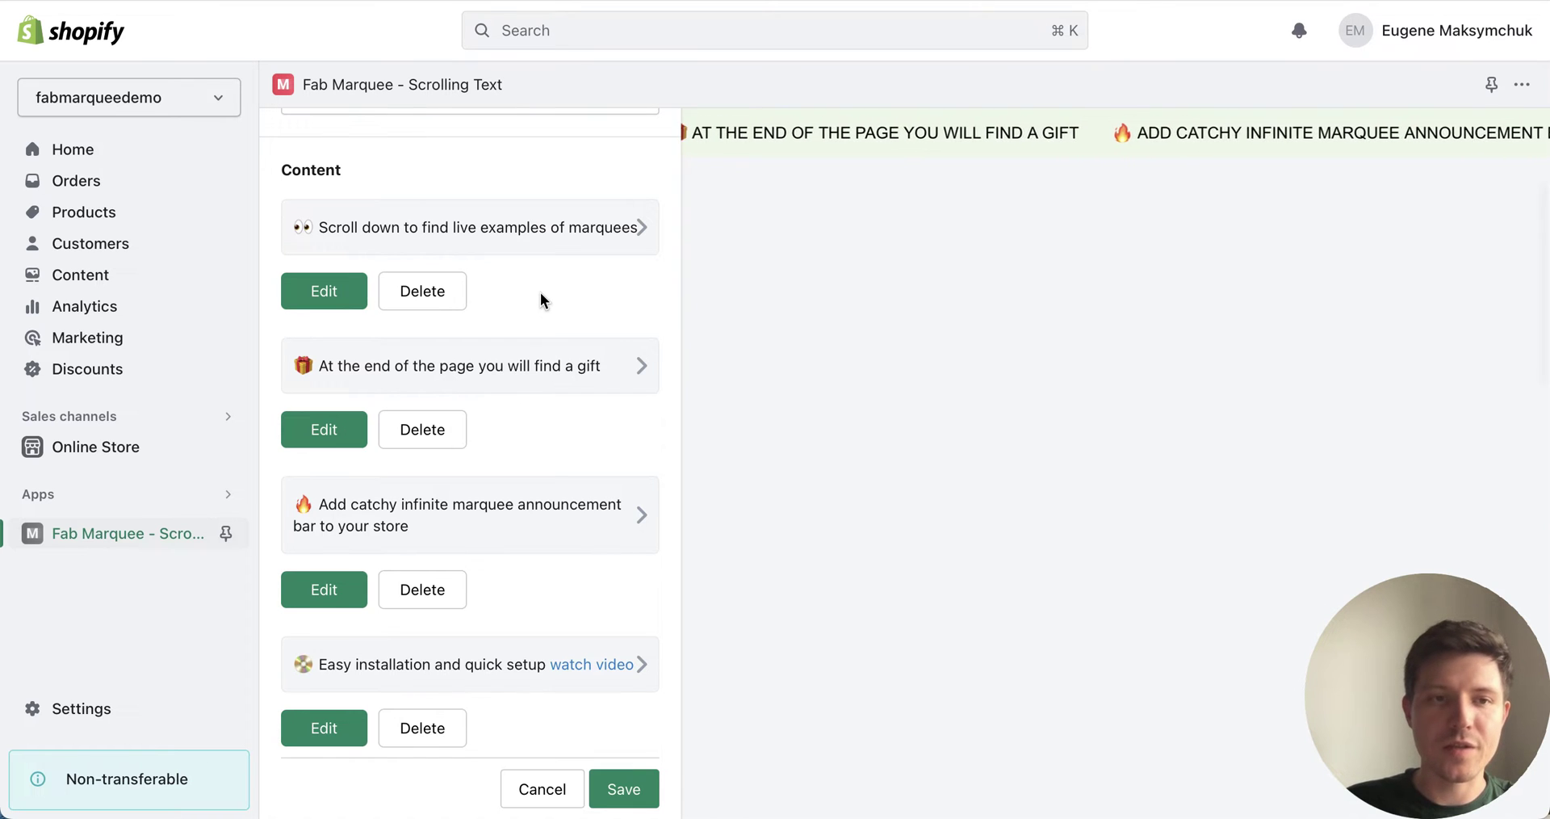
pyautogui.scroll(-2, 530, 445)
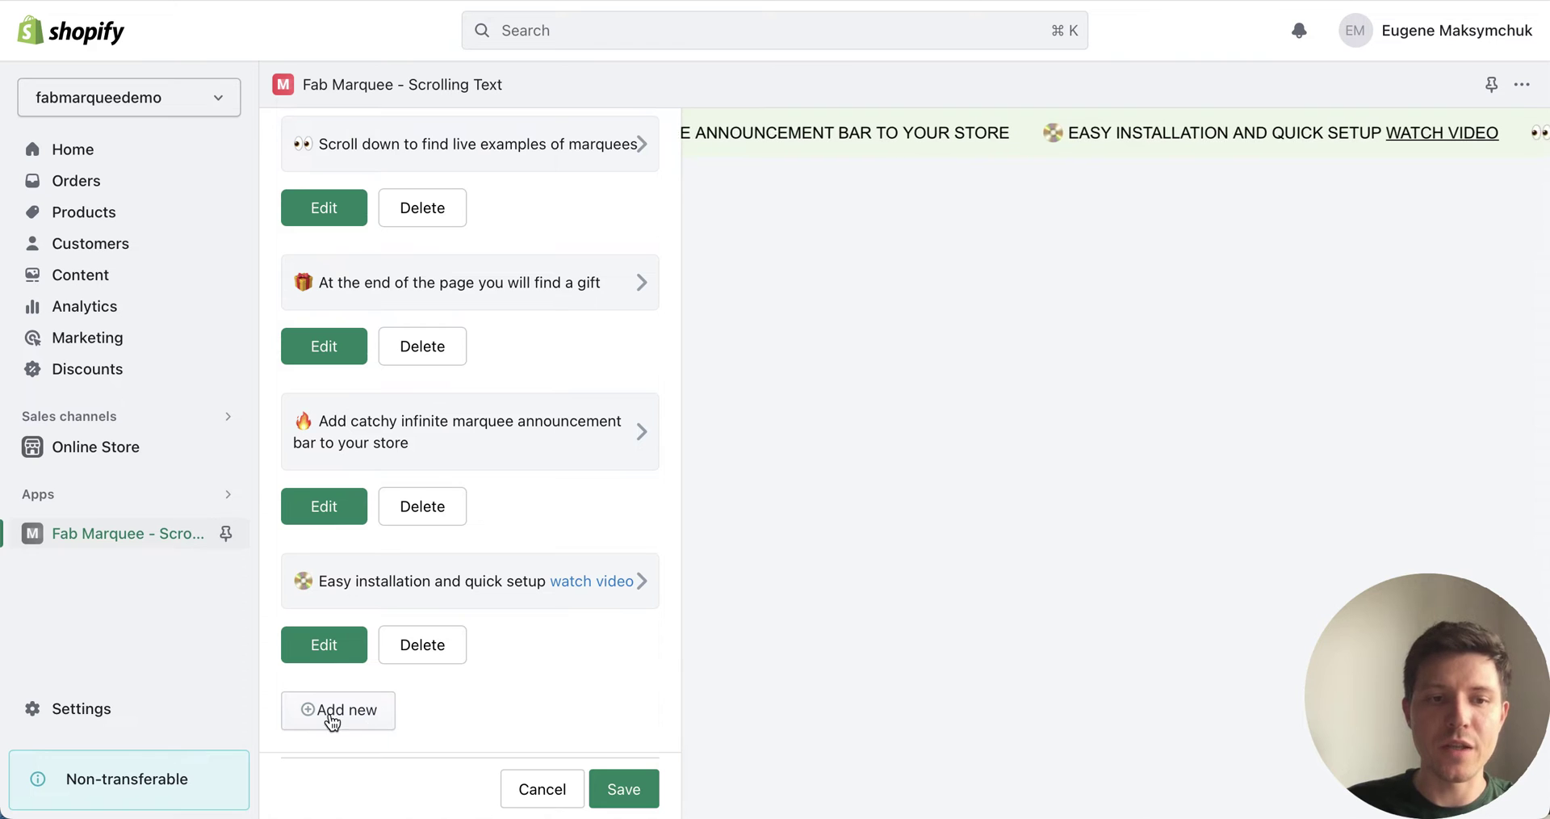
pyautogui.click(331, 651)
# - Review the Easy installation item's image placement, size and linked text, then save it
pyautogui.scroll(5, 597, 522)
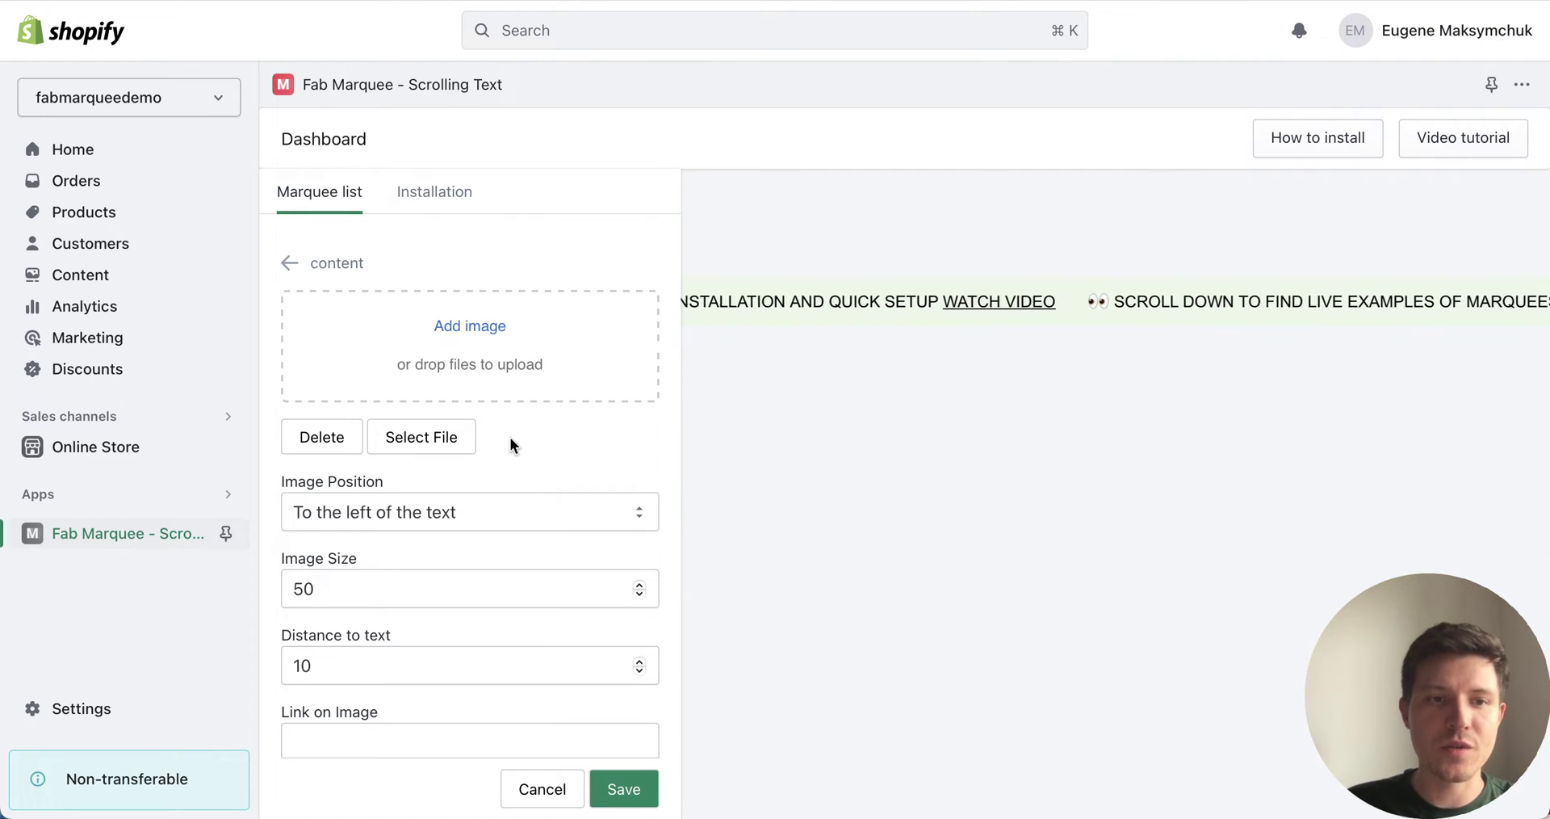
pyautogui.scroll(-3, 510, 443)
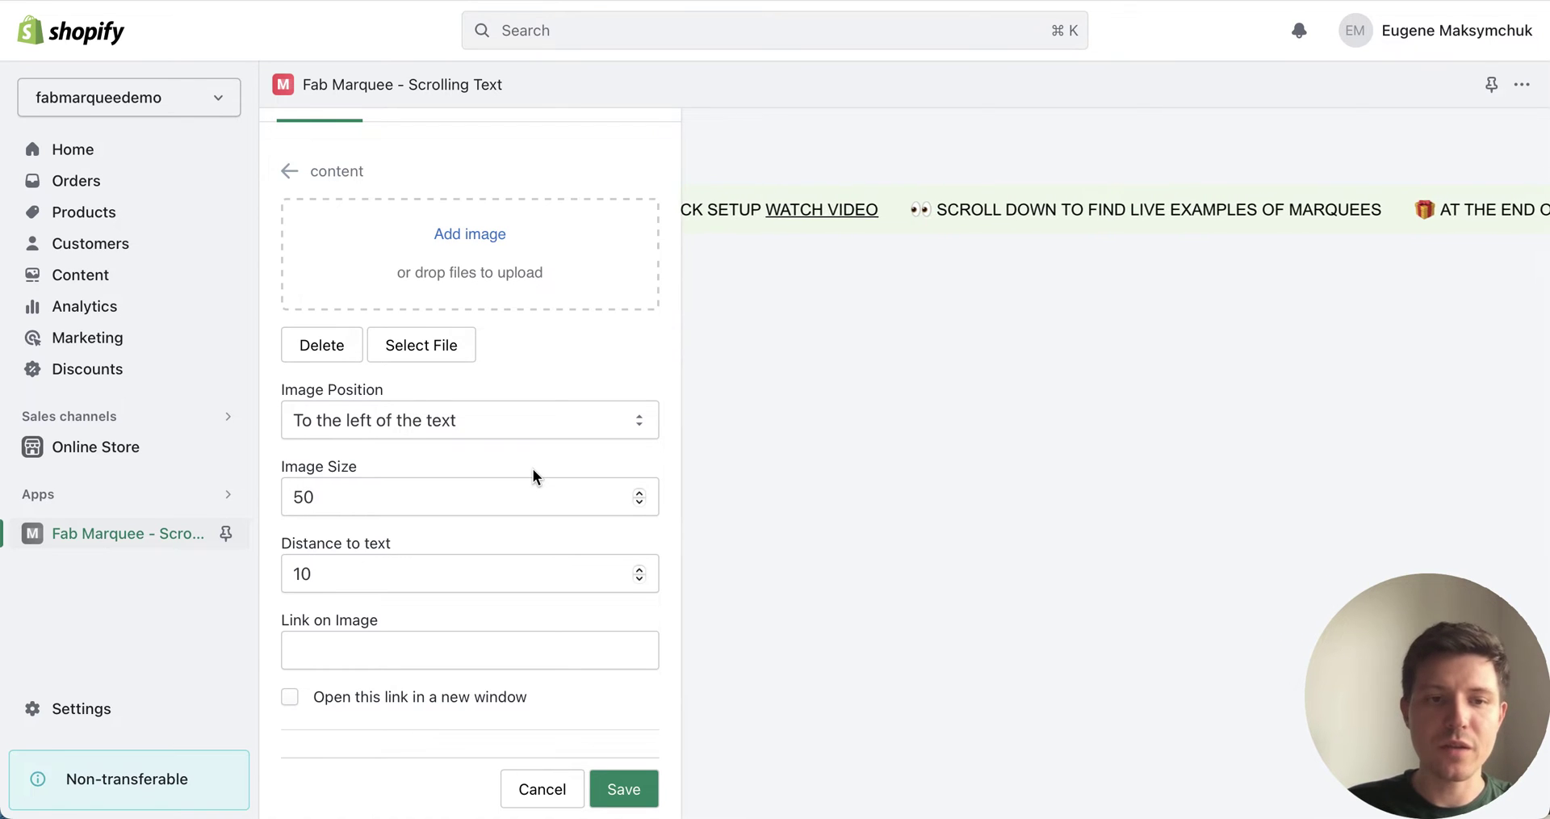
pyautogui.scroll(-3, 533, 476)
pyautogui.scroll(-2, 521, 536)
pyautogui.scroll(-1, 521, 539)
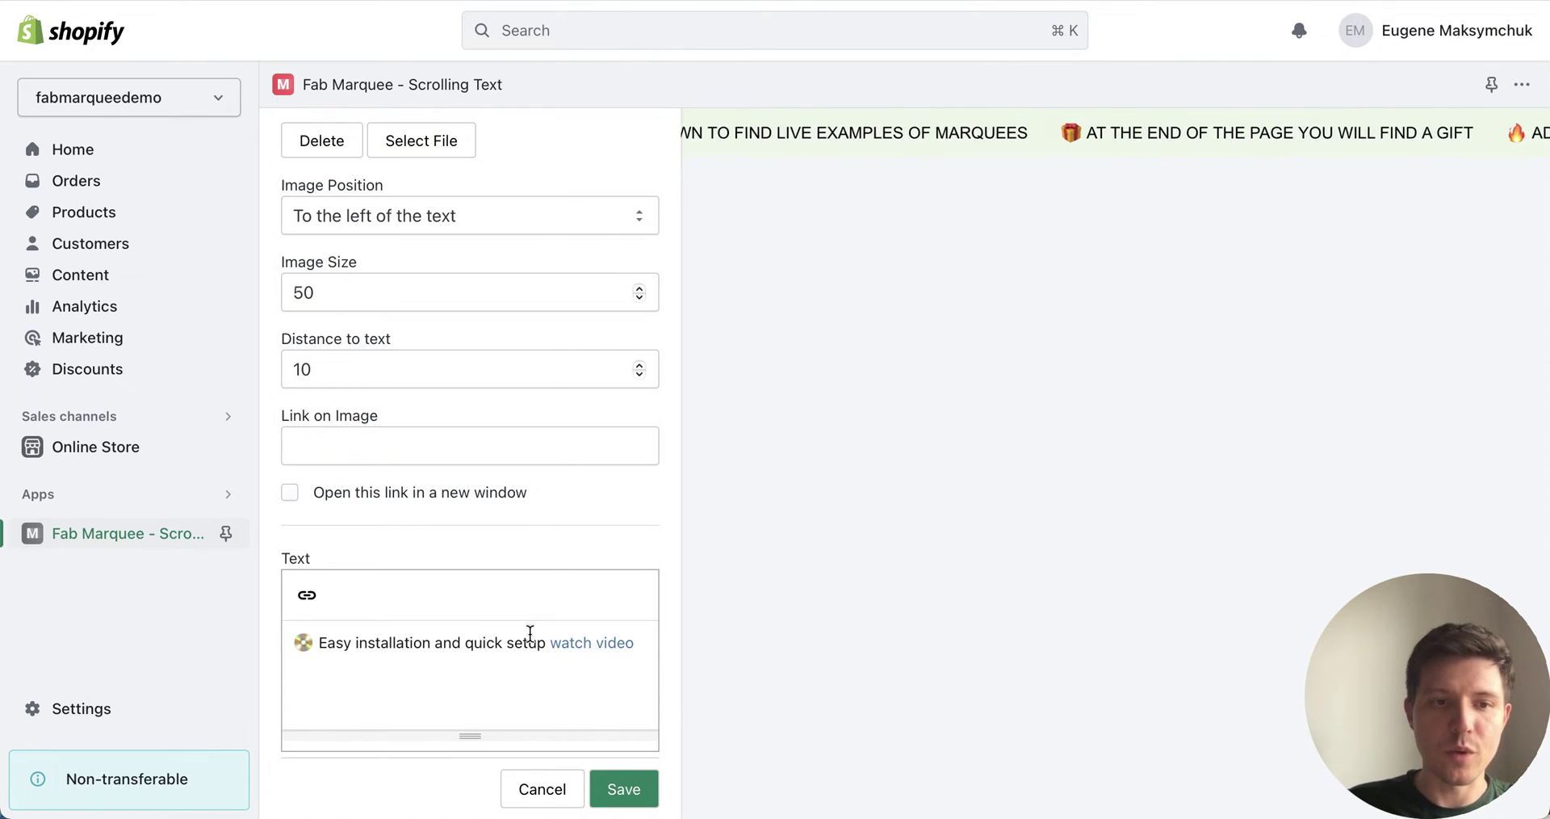
pyautogui.scroll(-1, 476, 681)
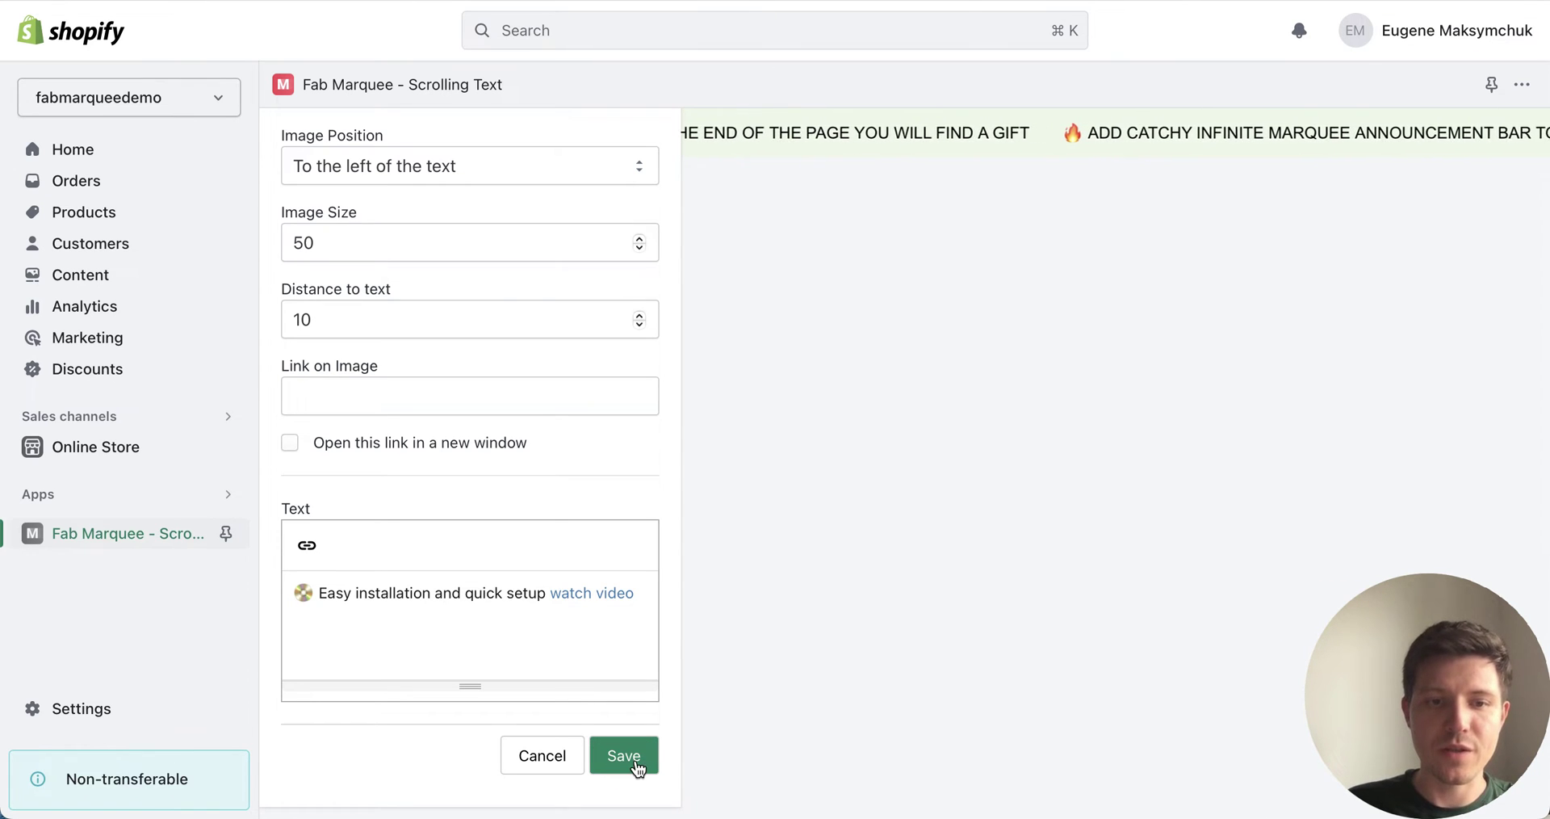
pyautogui.click(569, 761)
pyautogui.scroll(-2, 481, 575)
# - Review Sticky's font (Arial, black, 15px), font style and content spacing settings
pyautogui.scroll(-2, 481, 571)
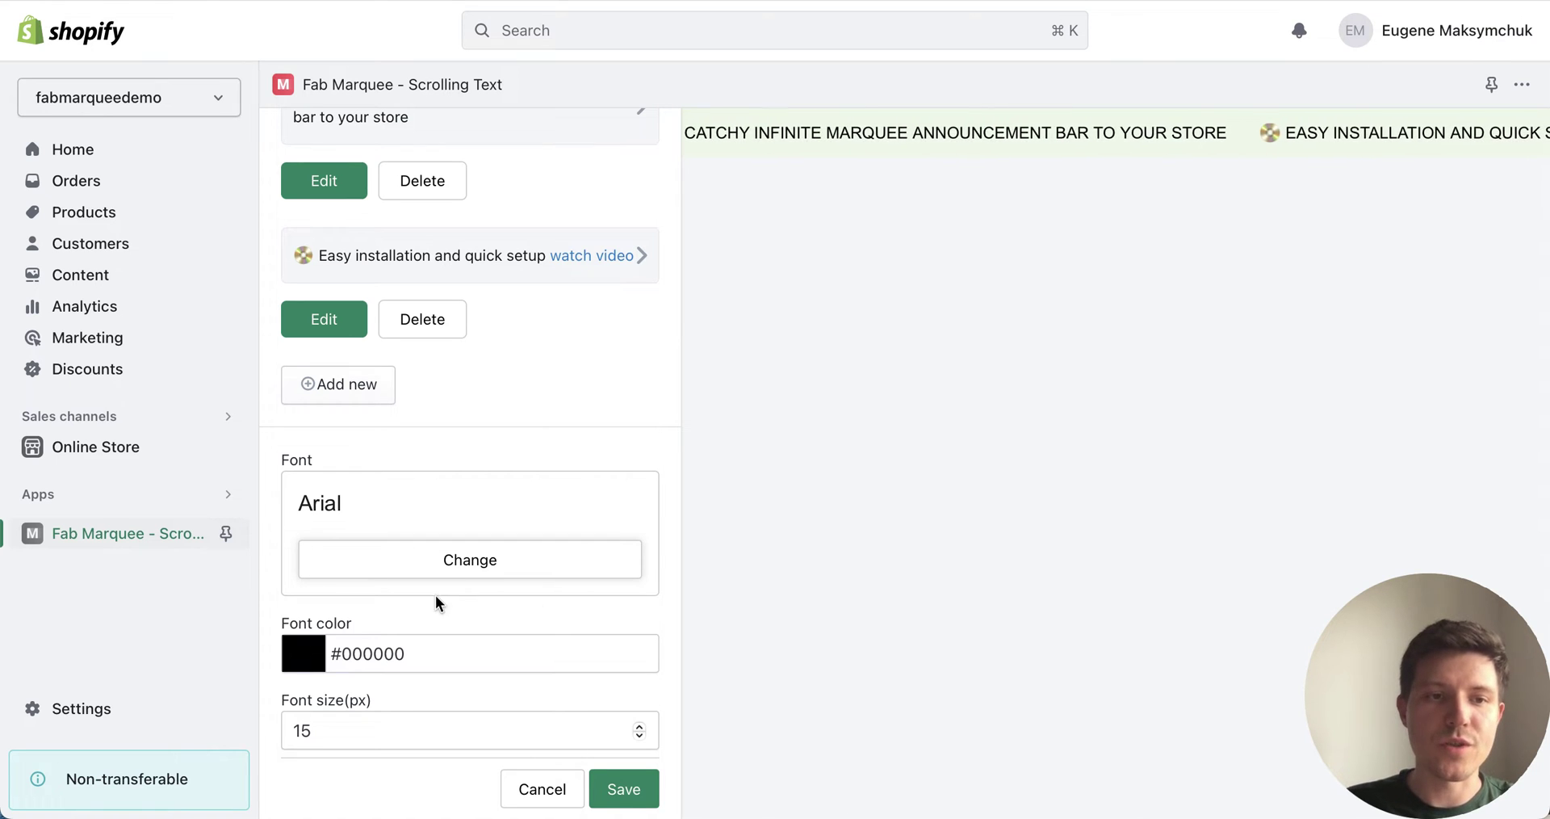
pyautogui.scroll(-2, 477, 646)
pyautogui.scroll(-2, 476, 646)
pyautogui.scroll(-2, 477, 654)
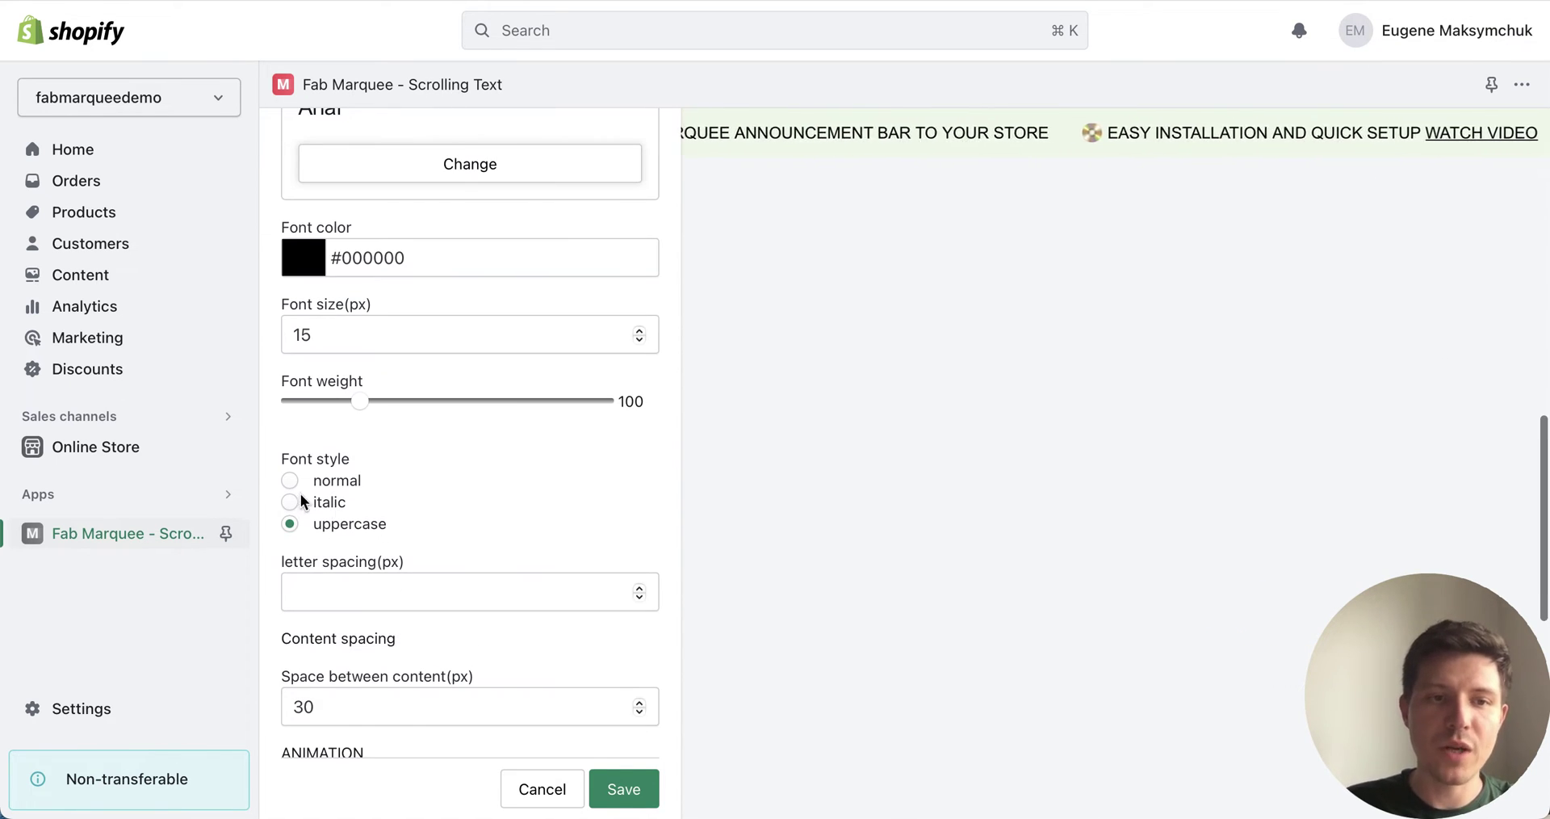
pyautogui.scroll(-2, 515, 556)
pyautogui.scroll(-2, 516, 556)
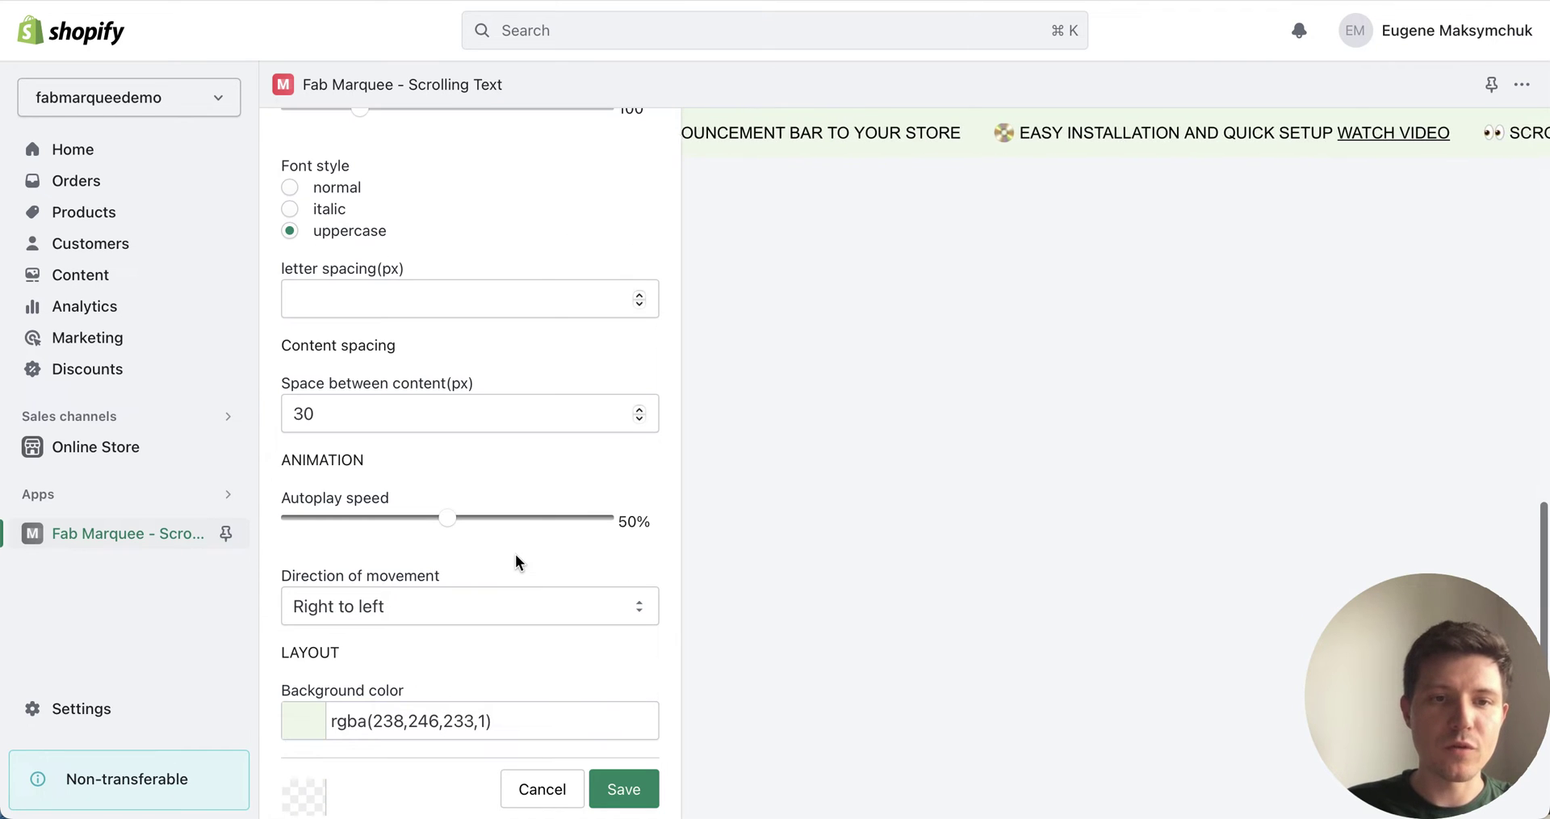
pyautogui.scroll(-1, 515, 554)
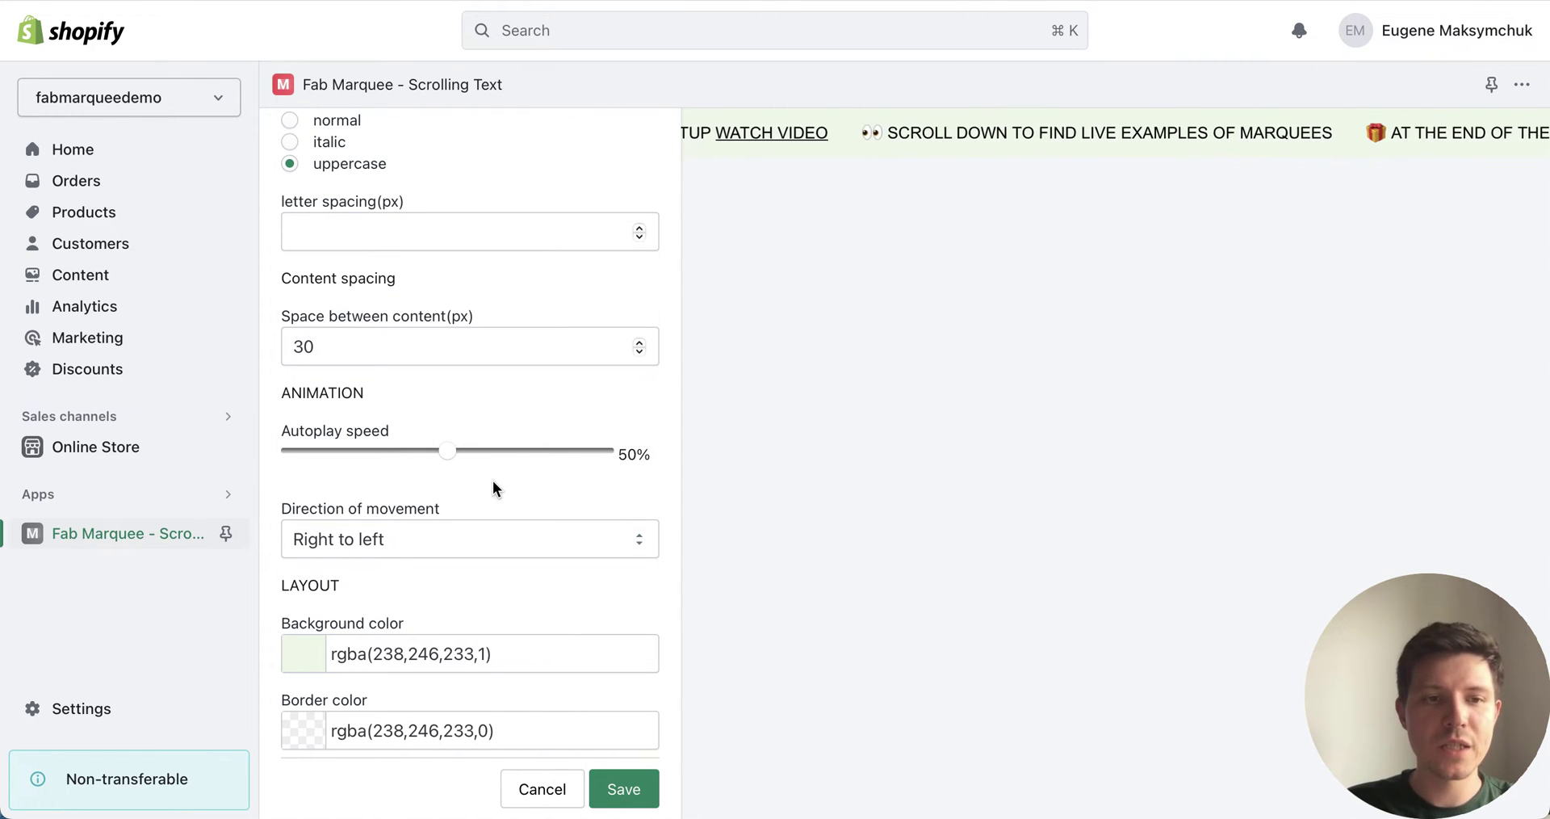
# - Try the Autoplay speed slider and show the Direction of movement choices
pyautogui.moveTo(447, 454)
pyautogui.mouseDown()
pyautogui.moveTo(602, 455)
pyautogui.moveTo(456, 453)
pyautogui.mouseUp()
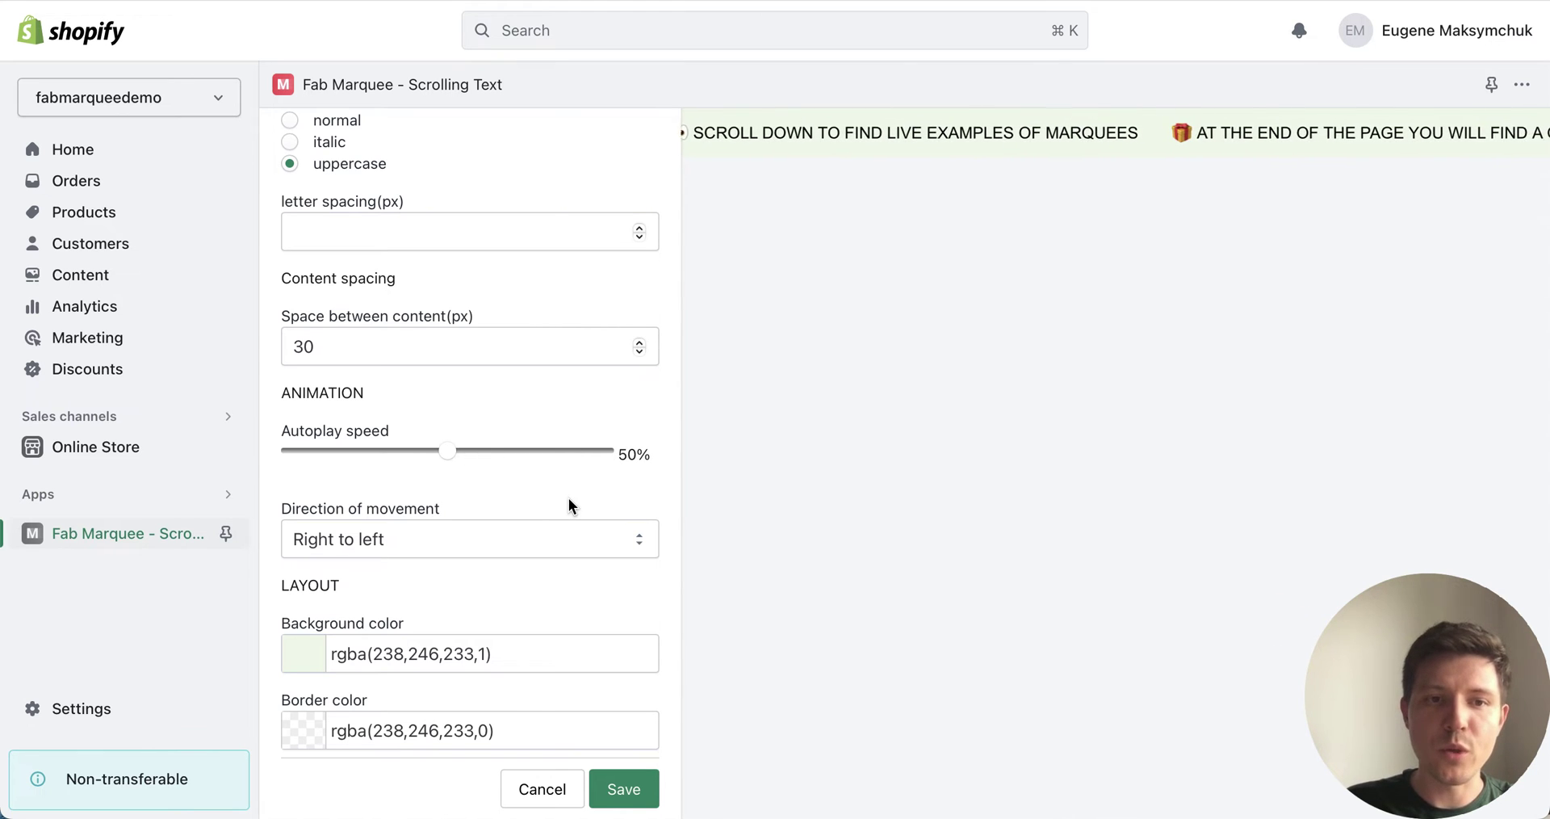
pyautogui.scroll(-3, 516, 478)
pyautogui.click(521, 431)
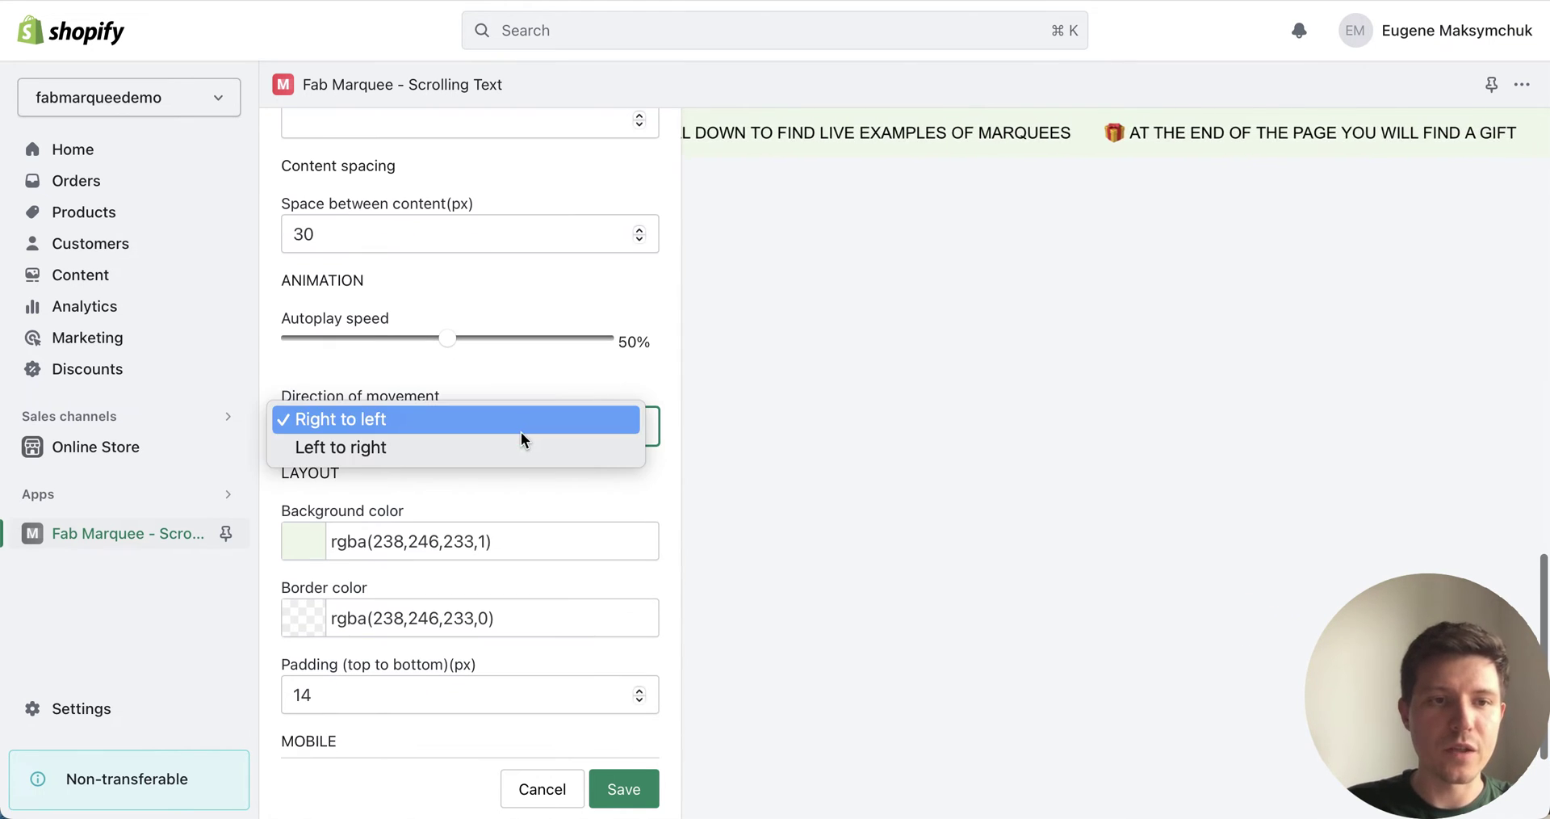
pyautogui.click(462, 447)
pyautogui.click(554, 496)
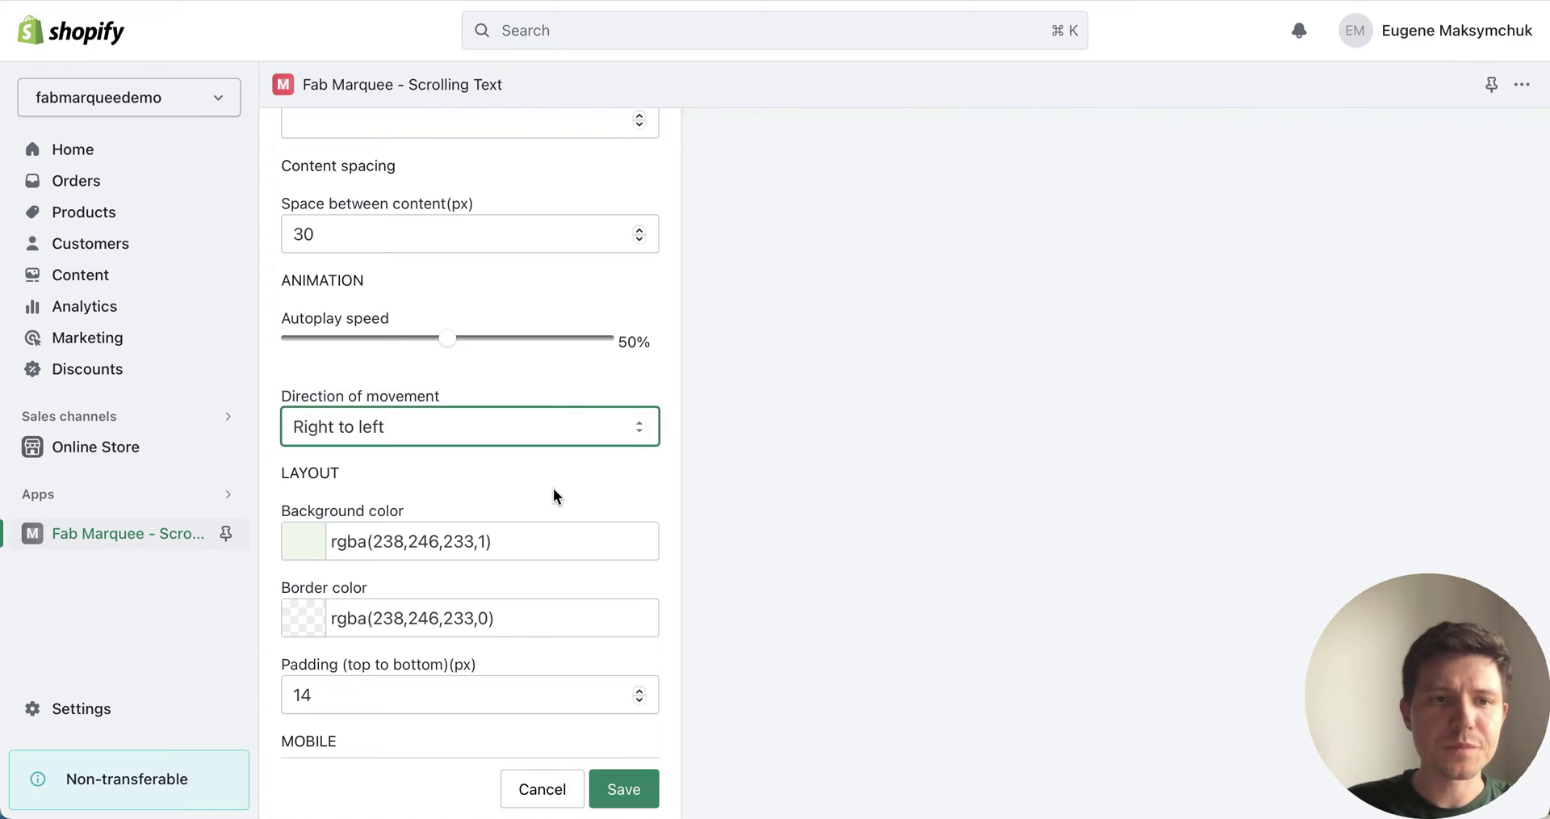
pyautogui.scroll(-2, 588, 486)
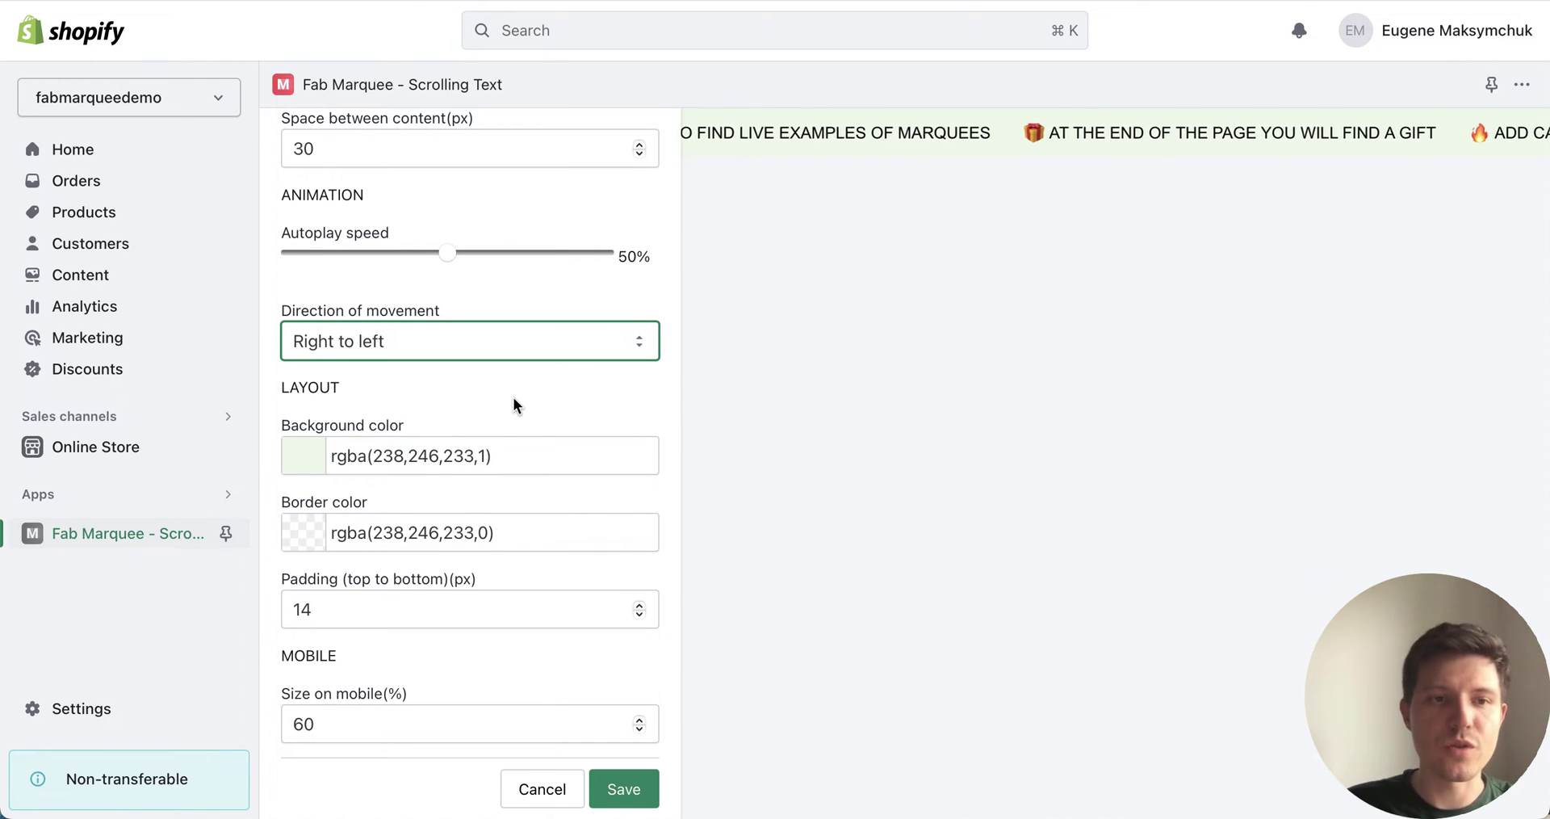
pyautogui.click(311, 462)
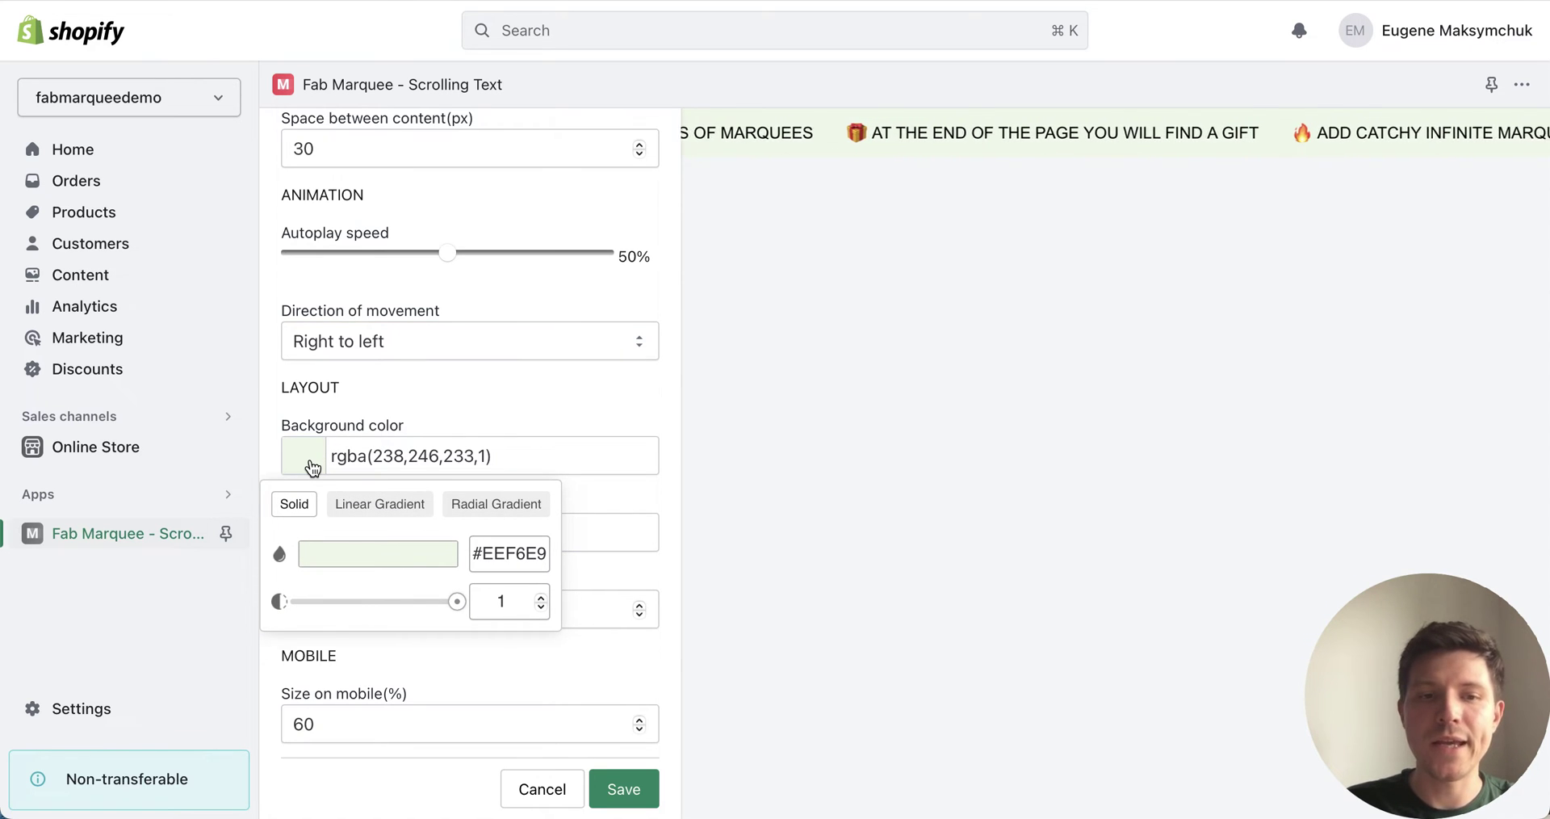
pyautogui.click(554, 408)
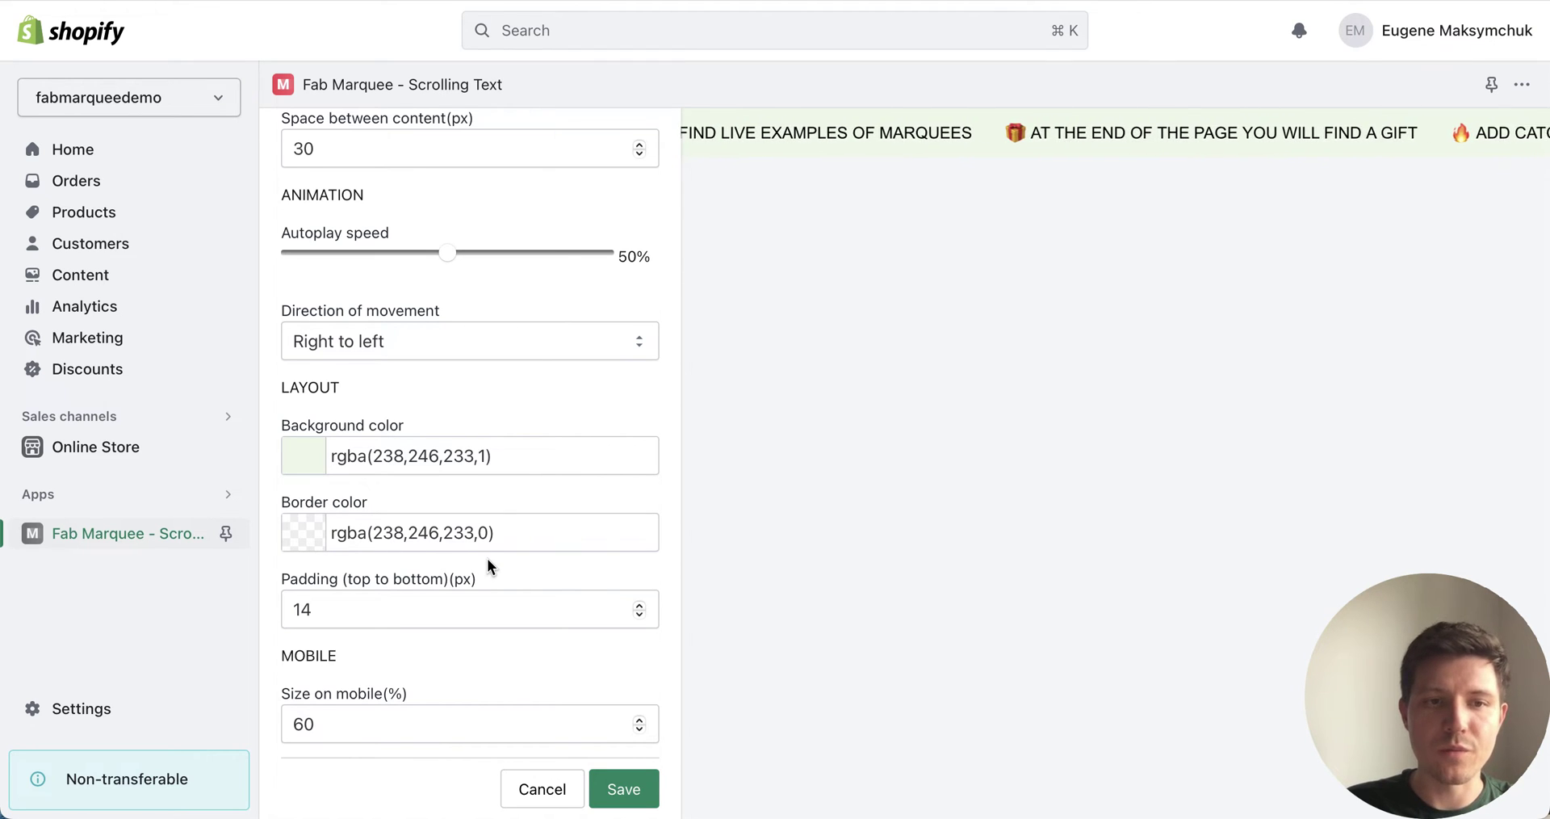
pyautogui.scroll(-2, 487, 562)
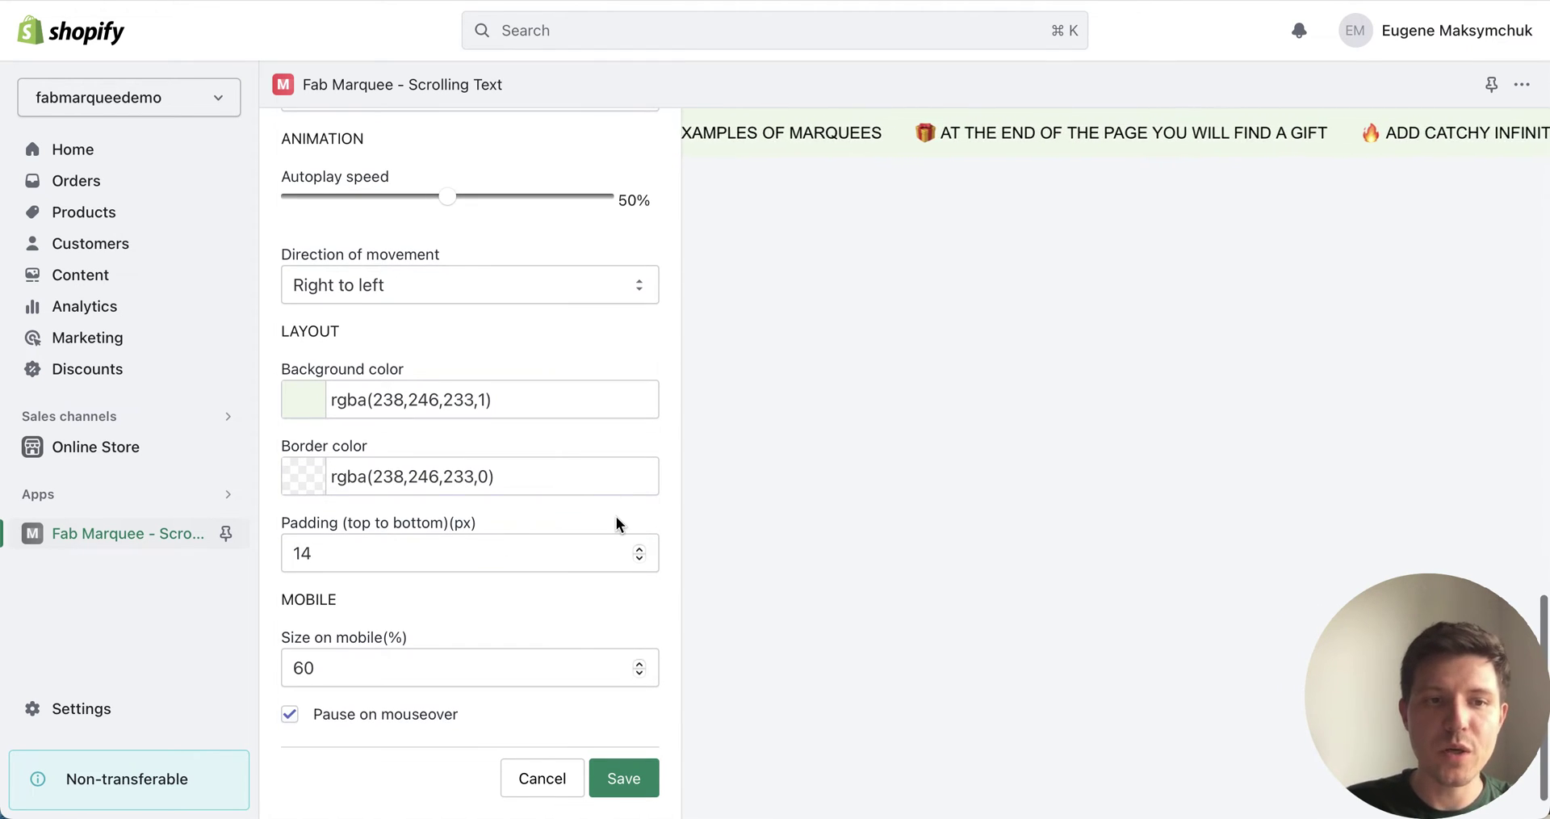
pyautogui.scroll(-2, 616, 516)
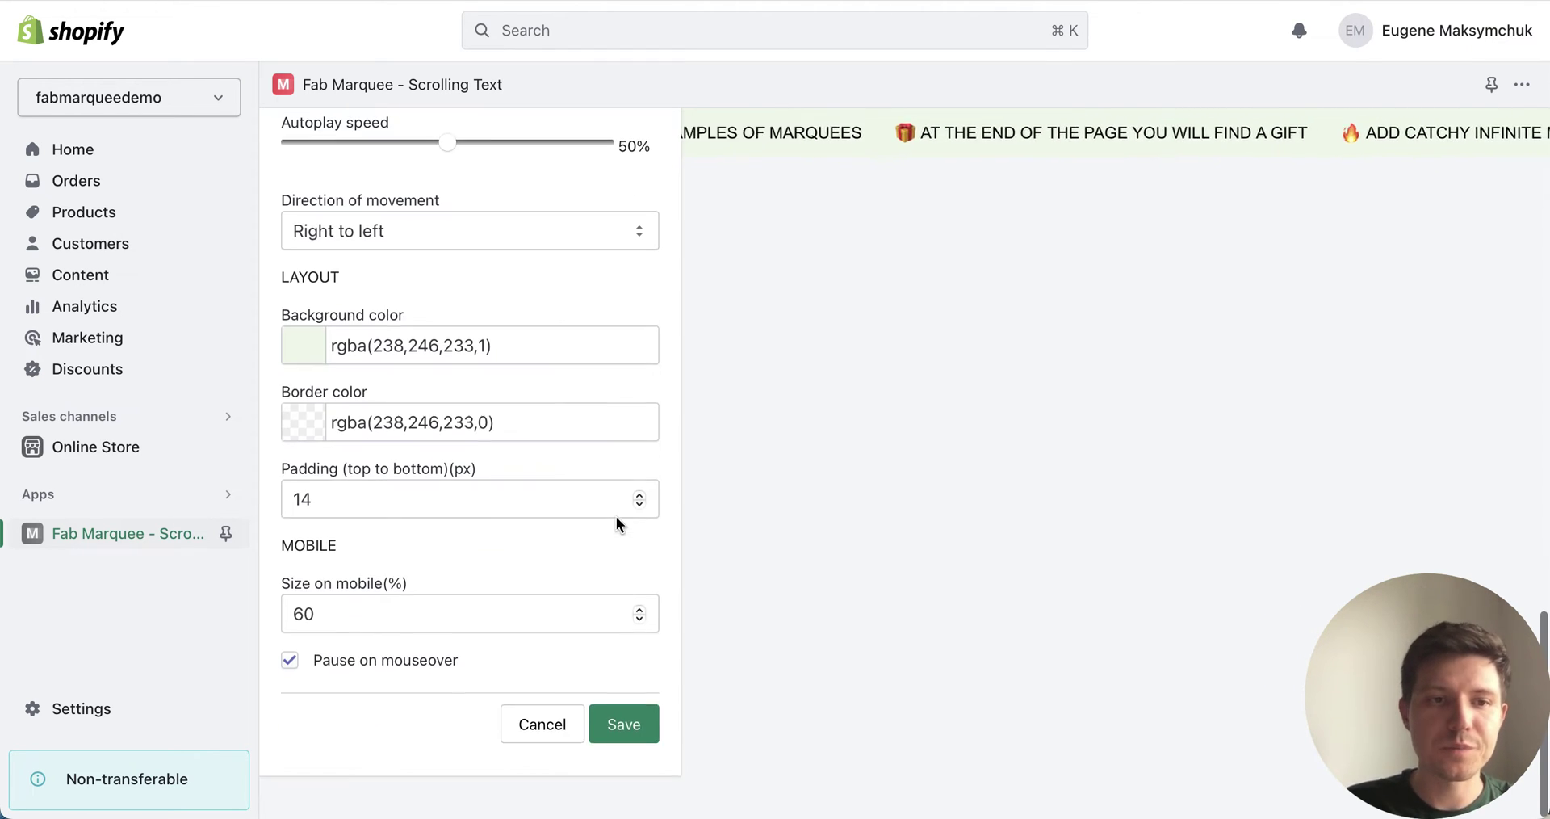
pyautogui.click(434, 504)
pyautogui.doubleClick(379, 504)
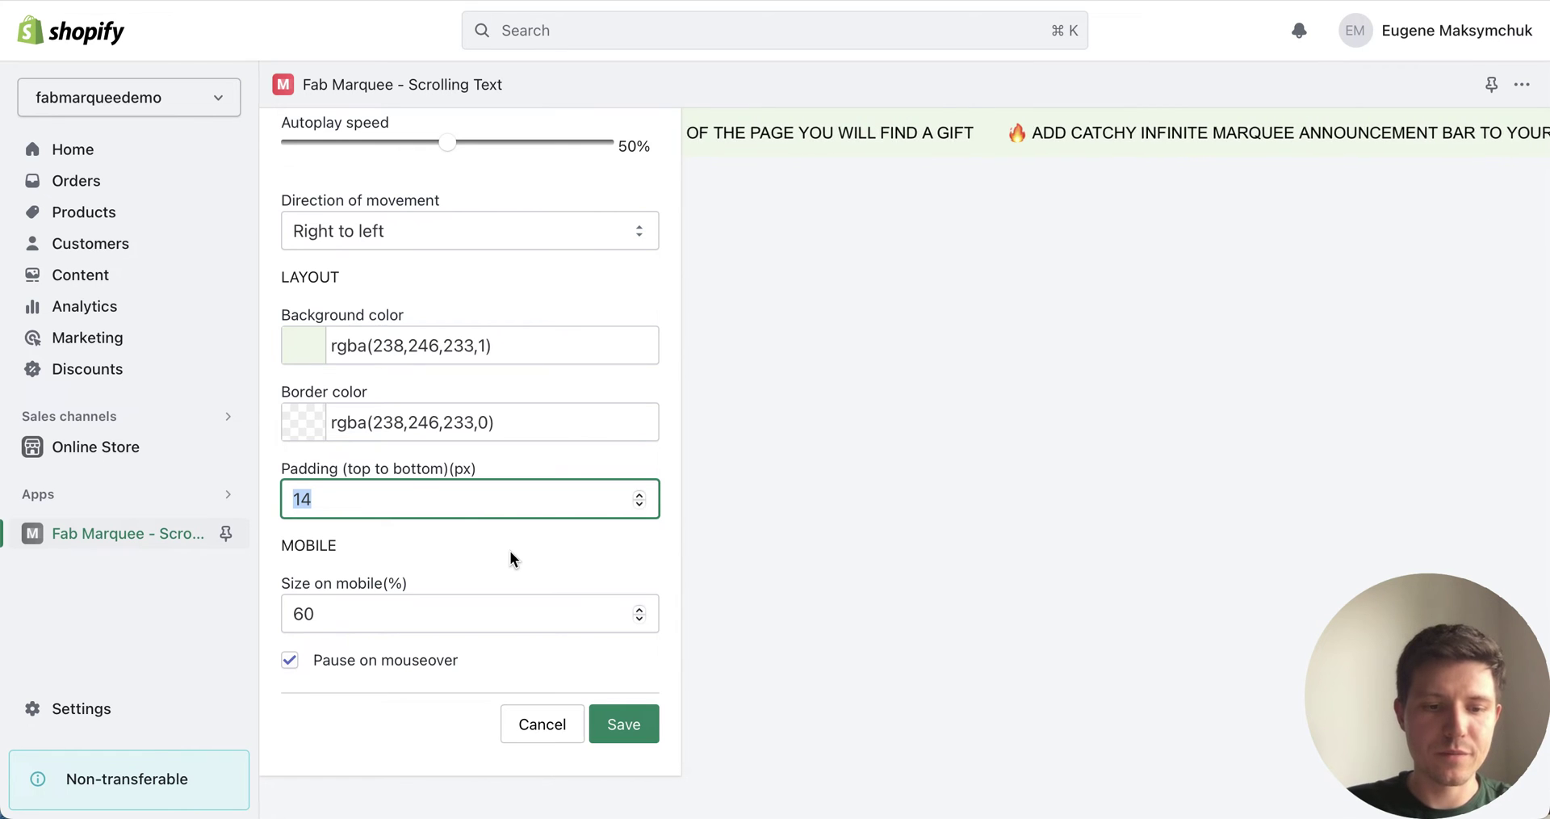
pyautogui.write('50')
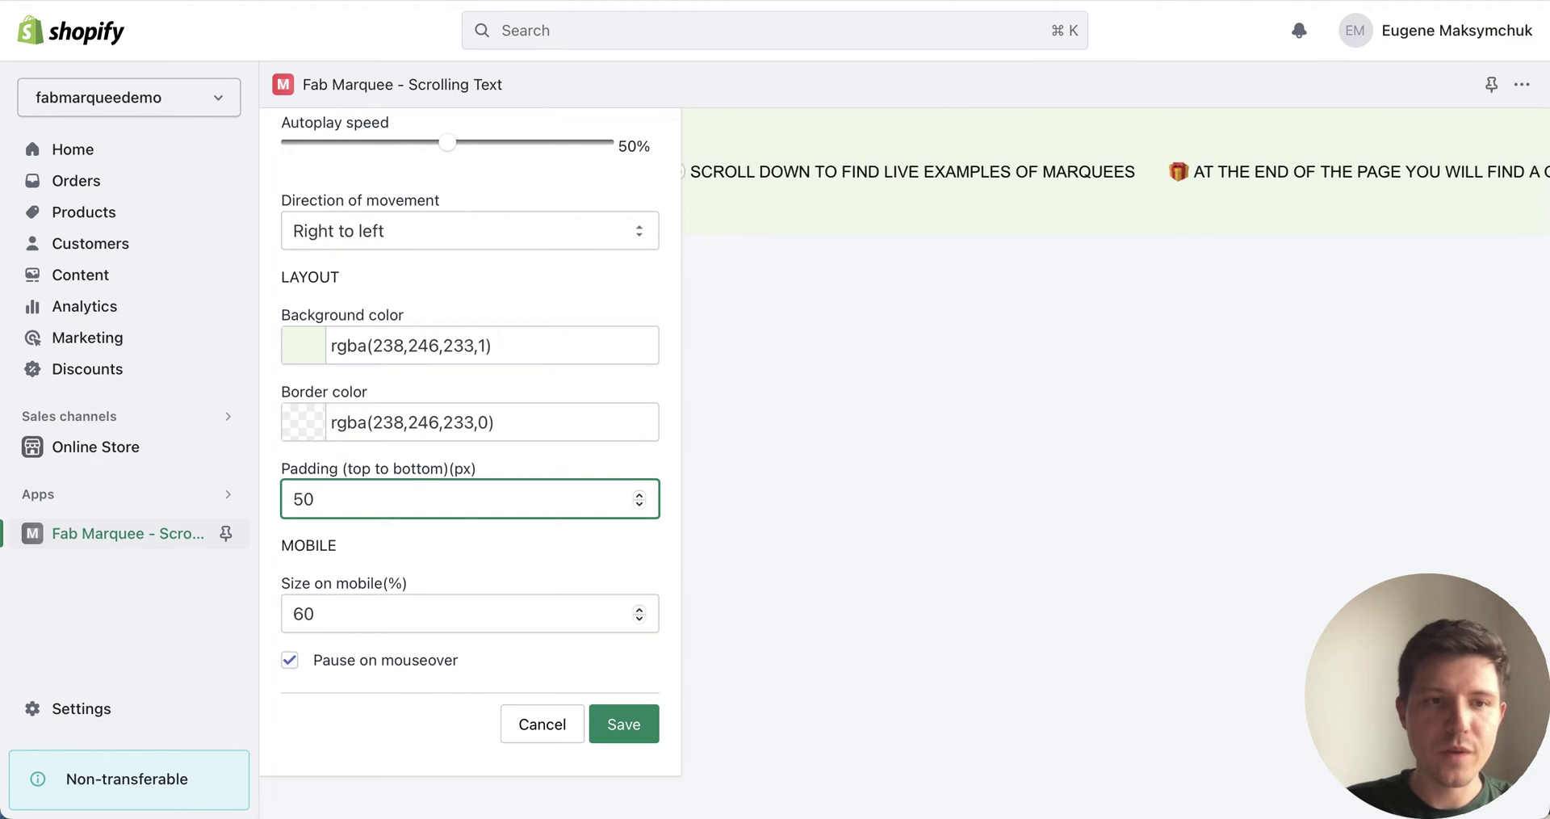
pyautogui.moveTo(367, 499); pyautogui.dragTo(259, 499)
pyautogui.write('14')
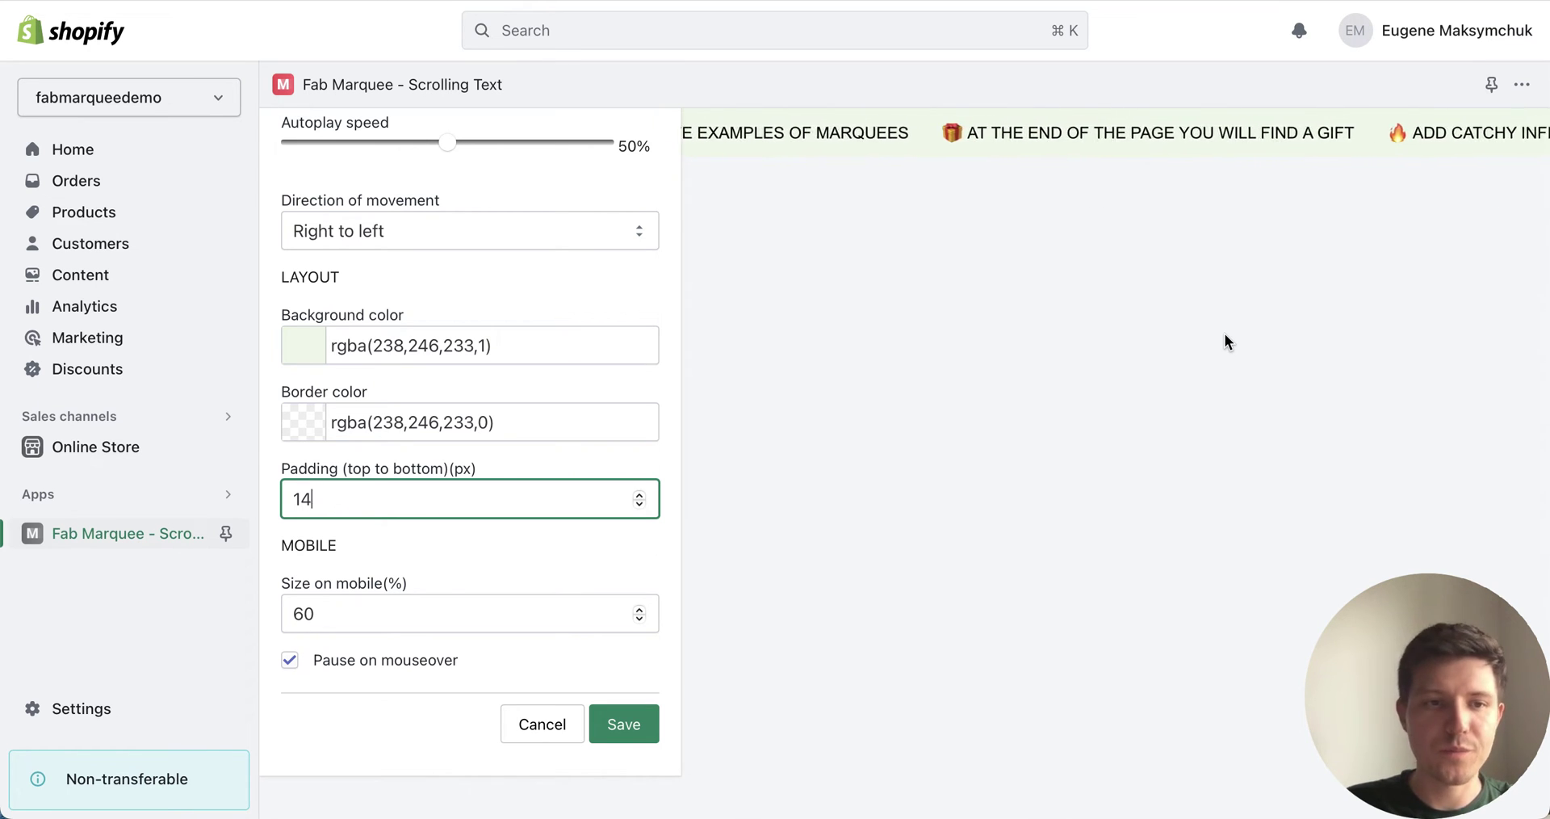
pyautogui.click(578, 546)
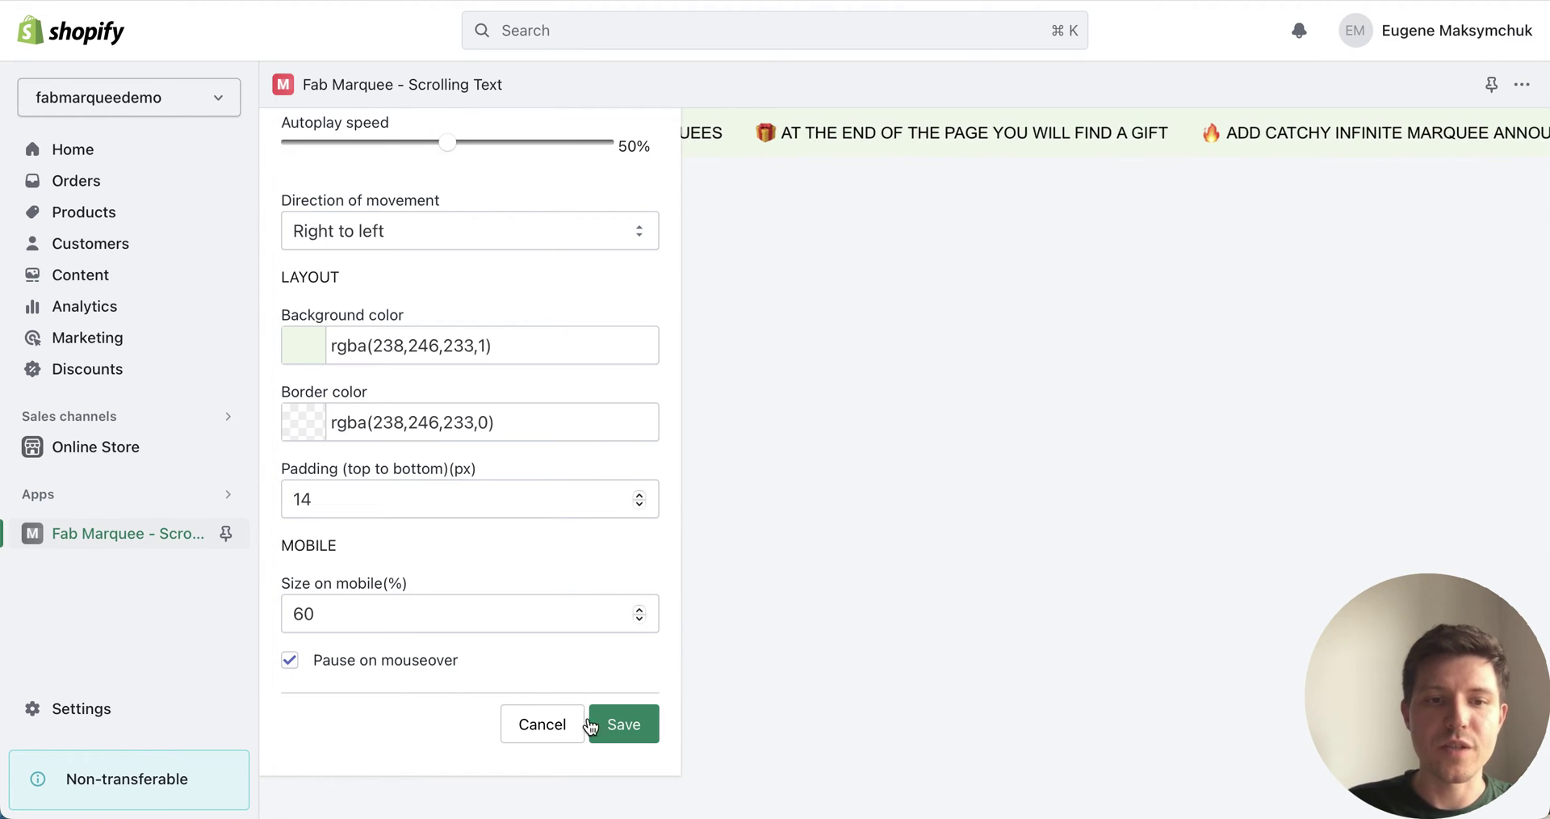
pyautogui.click(559, 731)
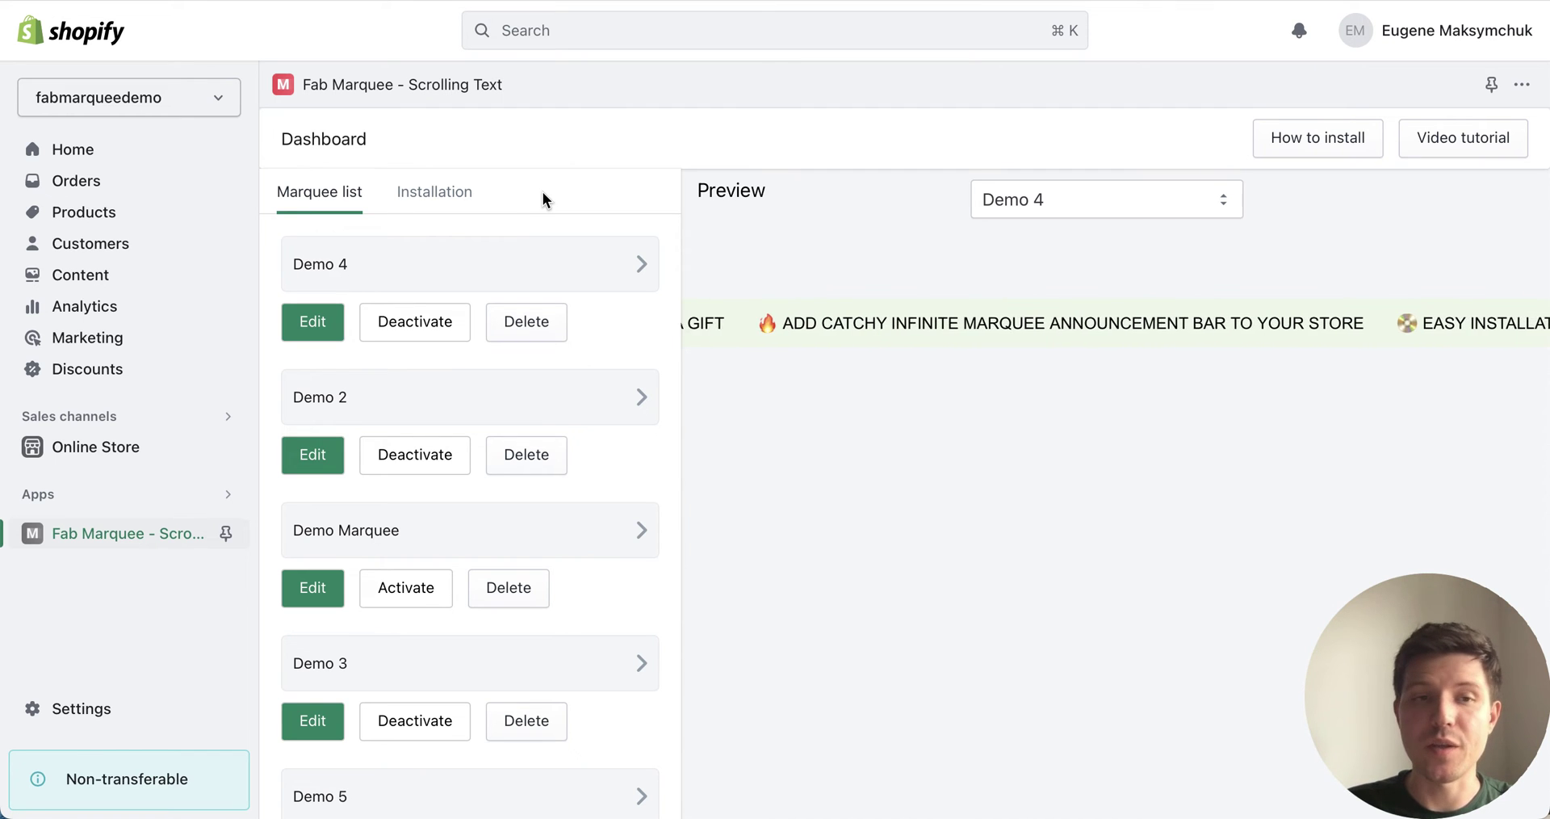
# - Go to the dashboard's Installation options and open the list of marquees to install
pyautogui.click(442, 202)
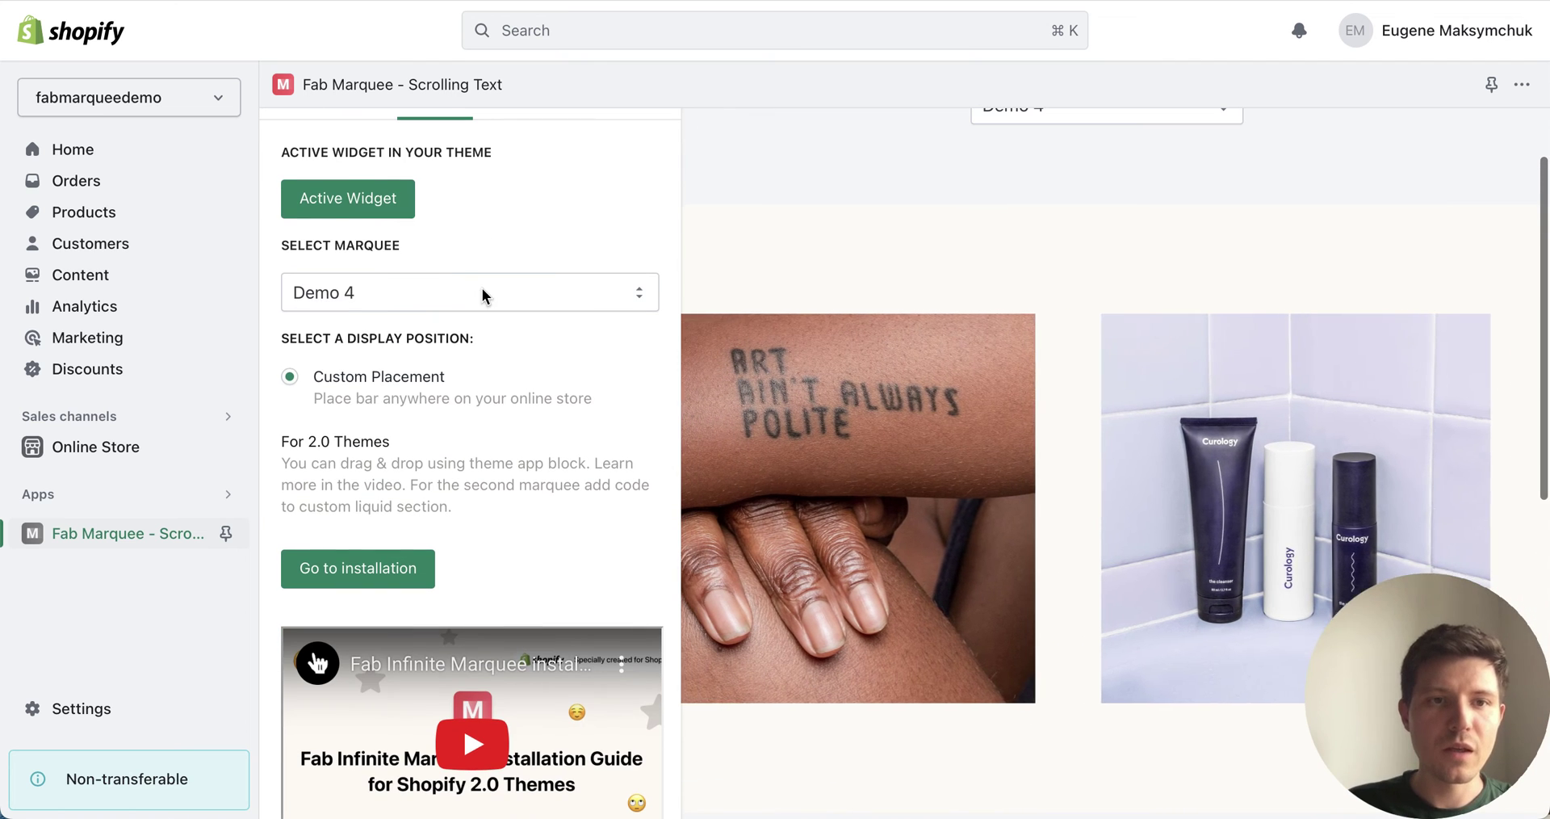
pyautogui.click(481, 292)
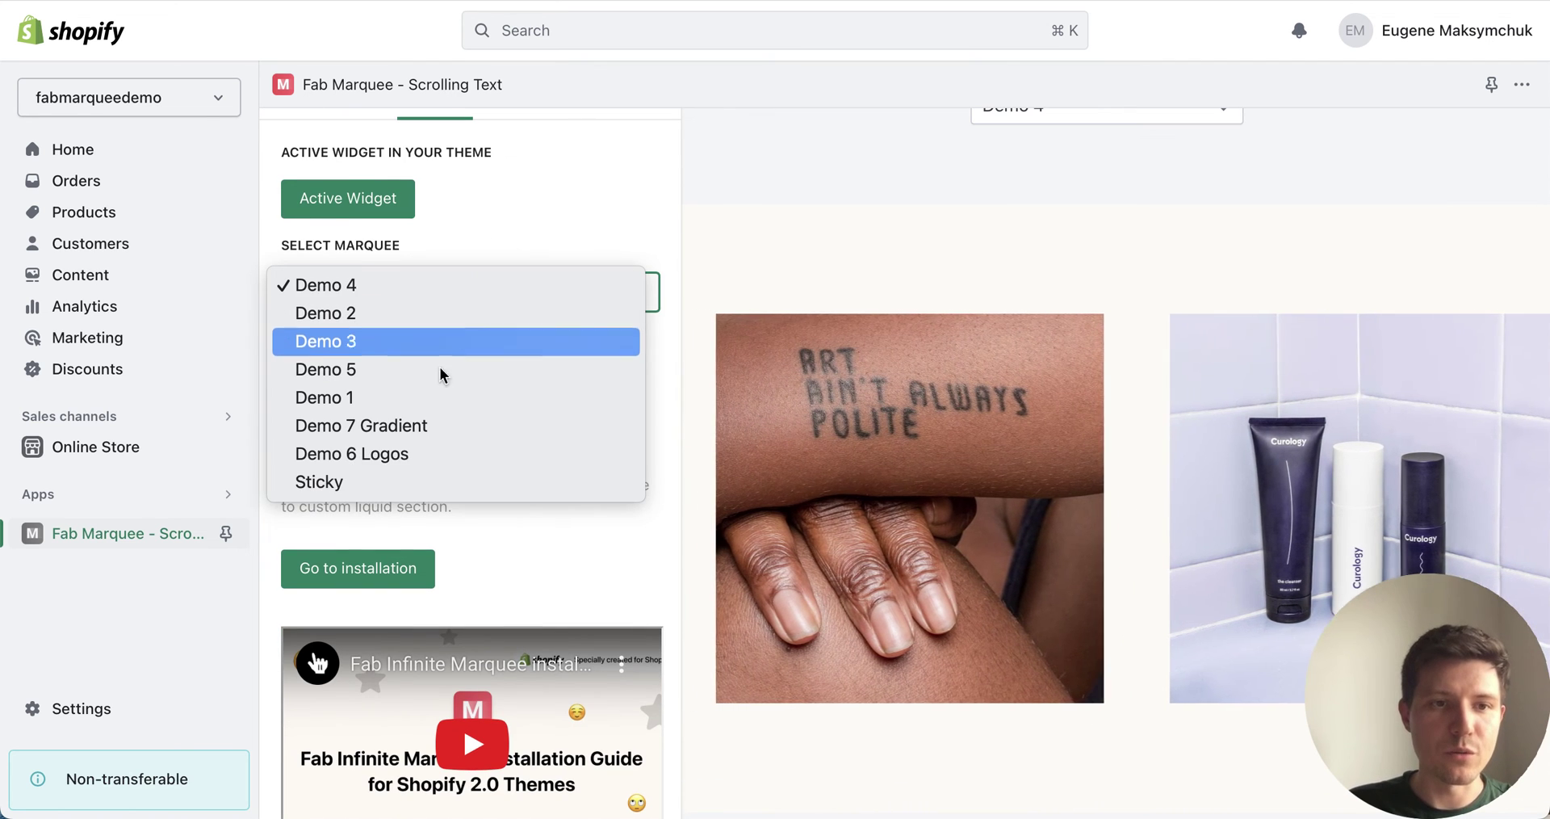
# - Choose Sticky as the marquee to install, displayed as a Top bar
pyautogui.click(394, 483)
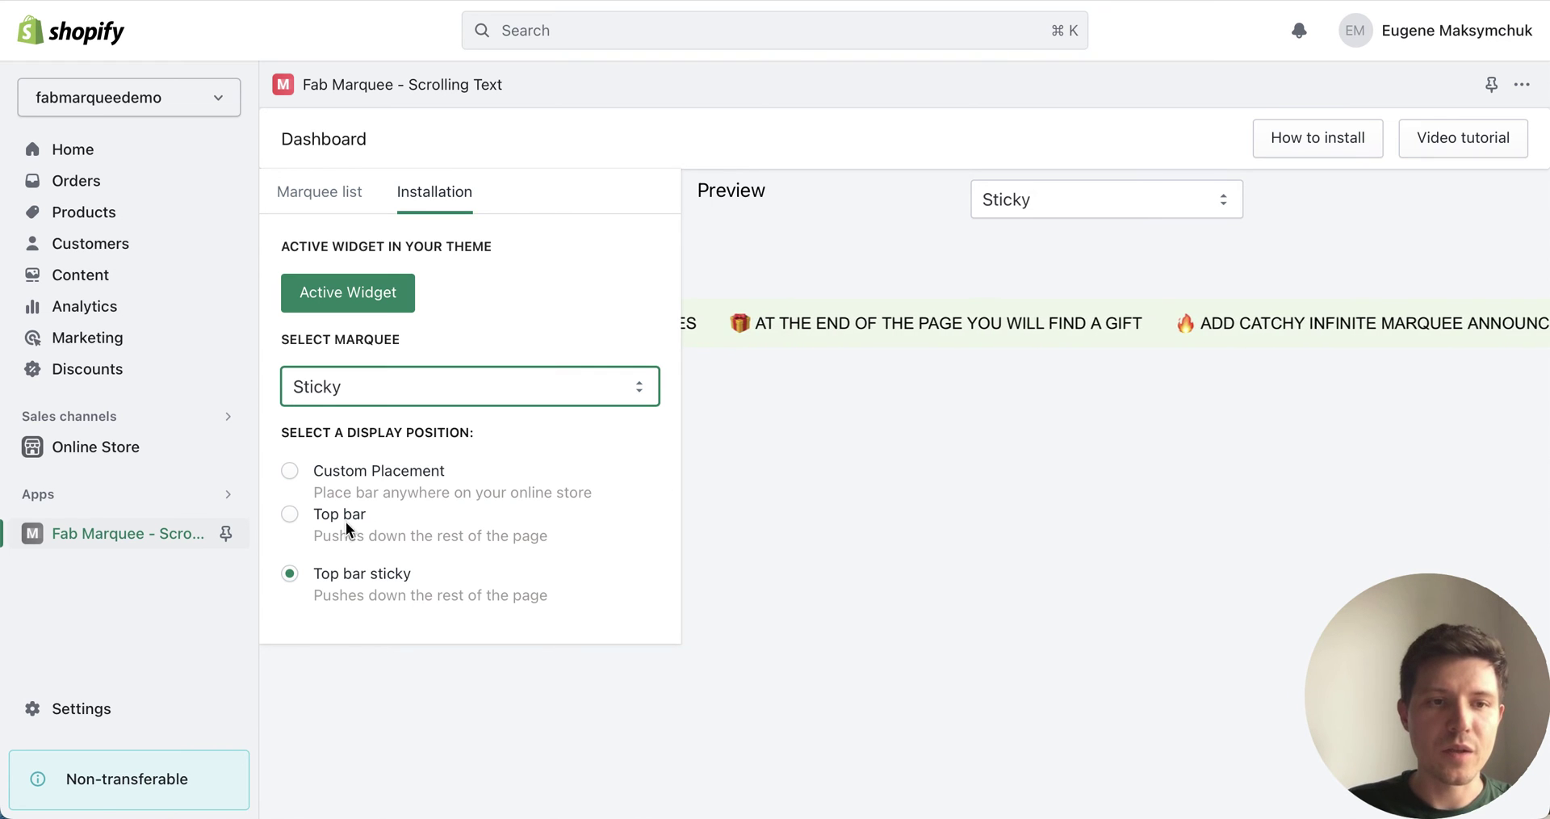
pyautogui.click(290, 514)
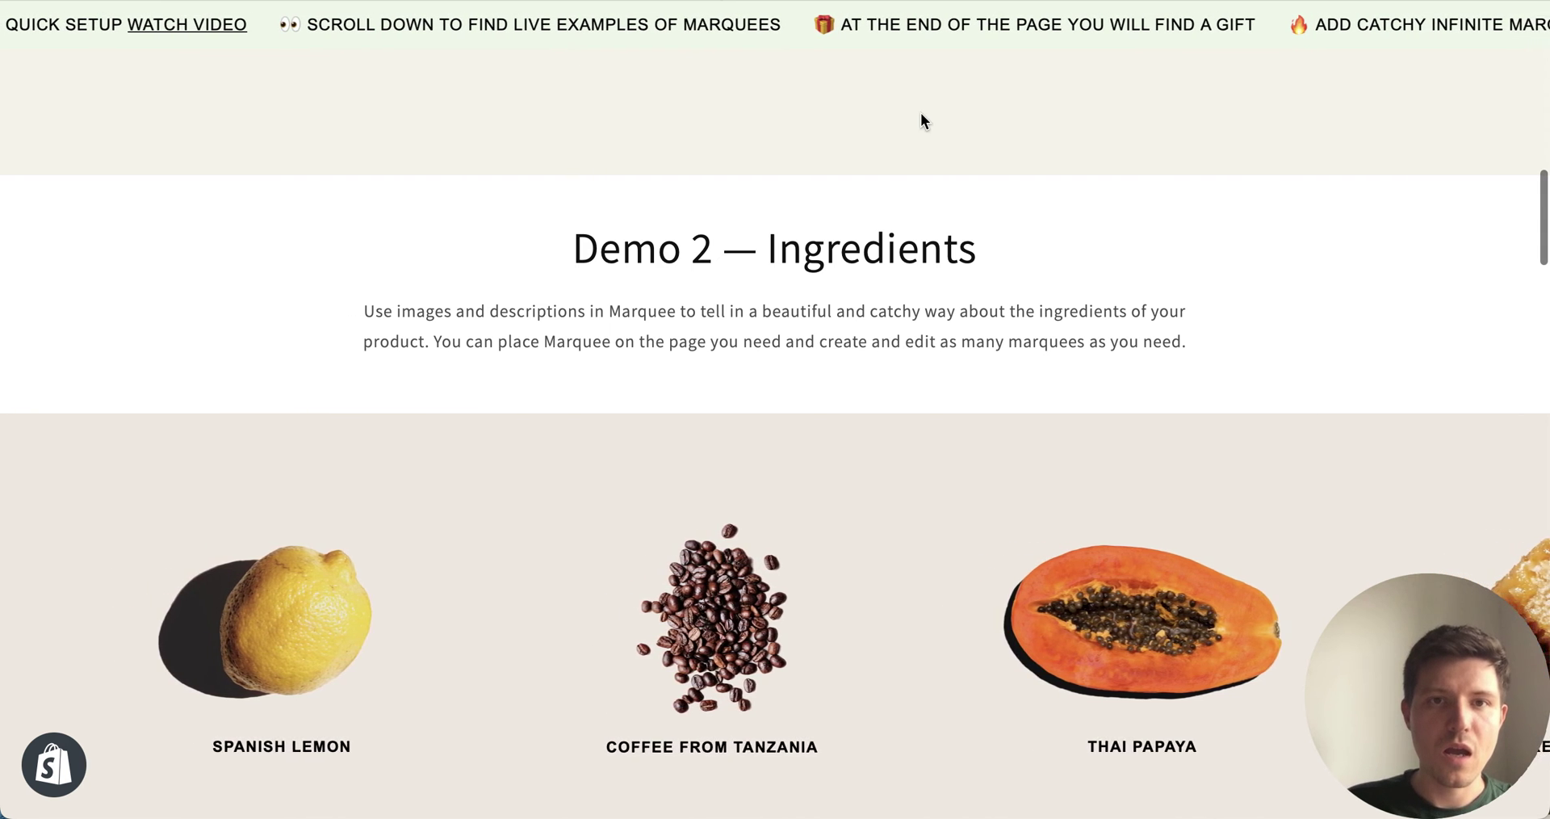
# - Set Sticky to Top bar sticky, confirm it on the storefront, then choose Custom Placement
pyautogui.scroll(5, 920, 117)
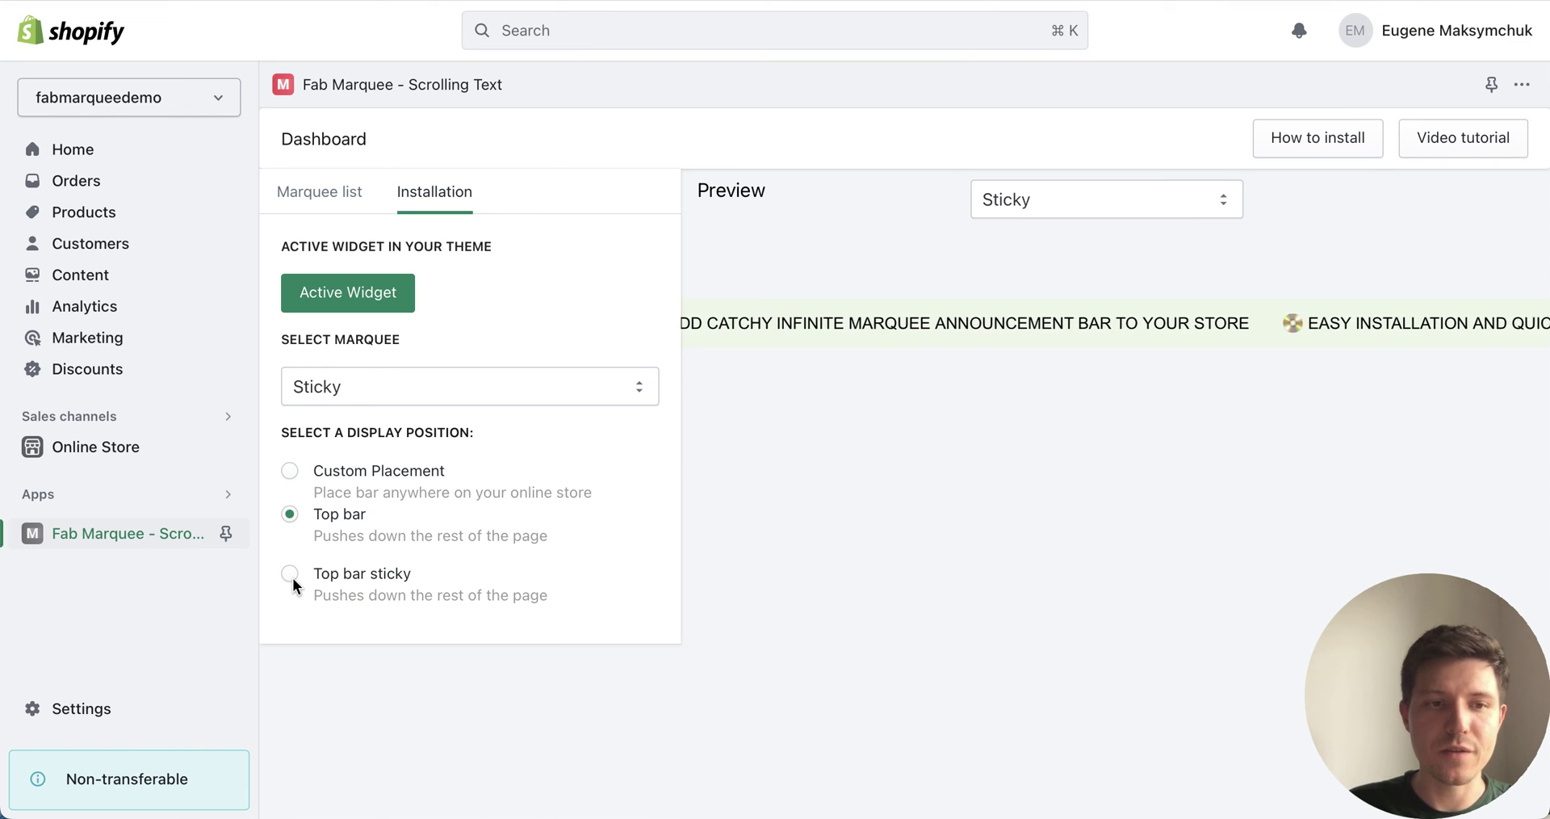
pyautogui.click(291, 574)
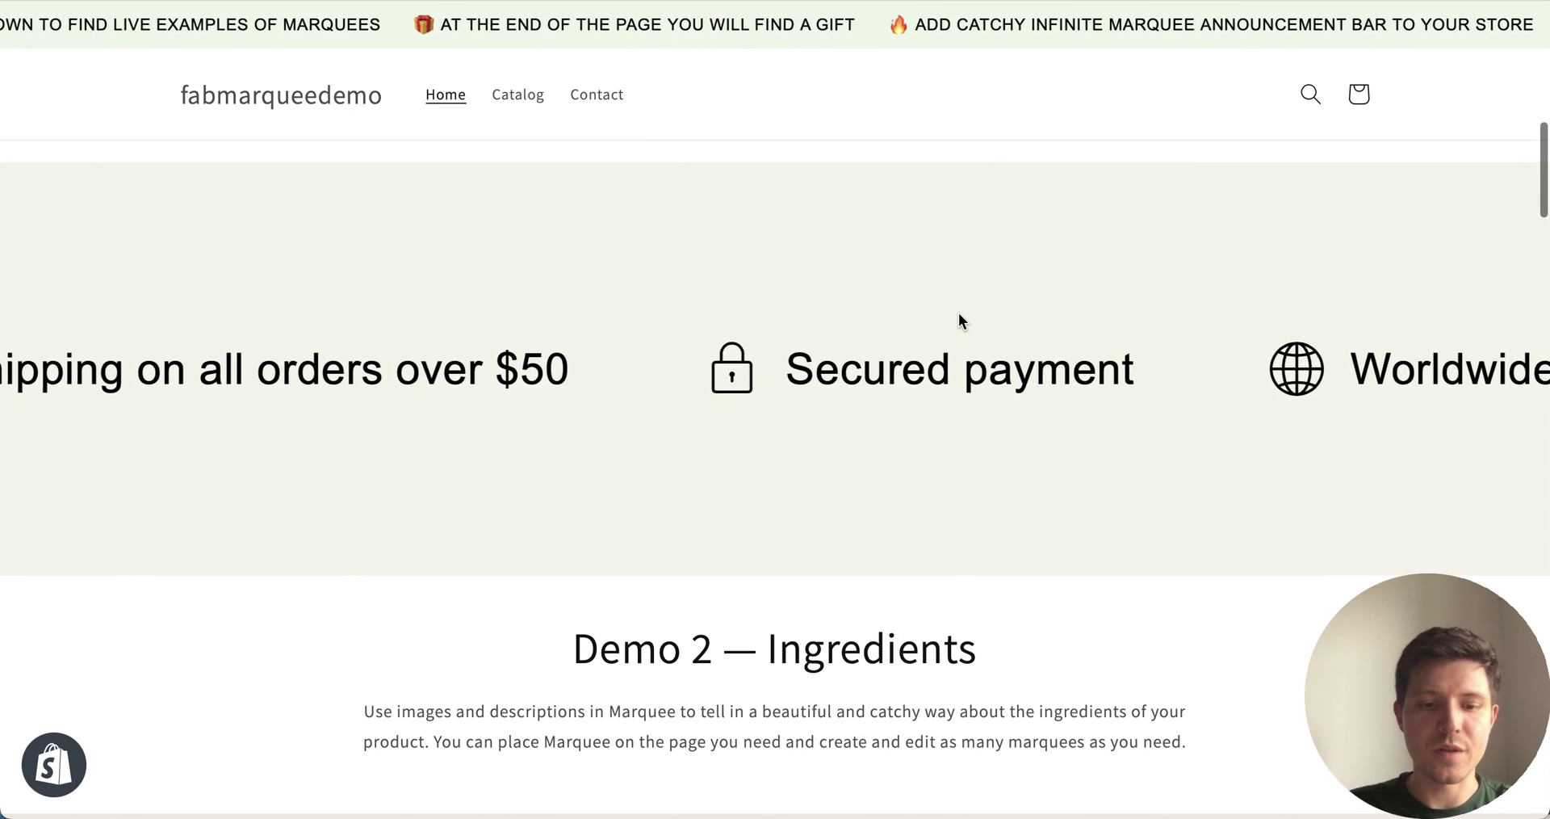
pyautogui.scroll(5, 959, 322)
pyautogui.scroll(-1, 1009, 440)
pyautogui.scroll(-5, 1009, 440)
pyautogui.scroll(-4, 1009, 440)
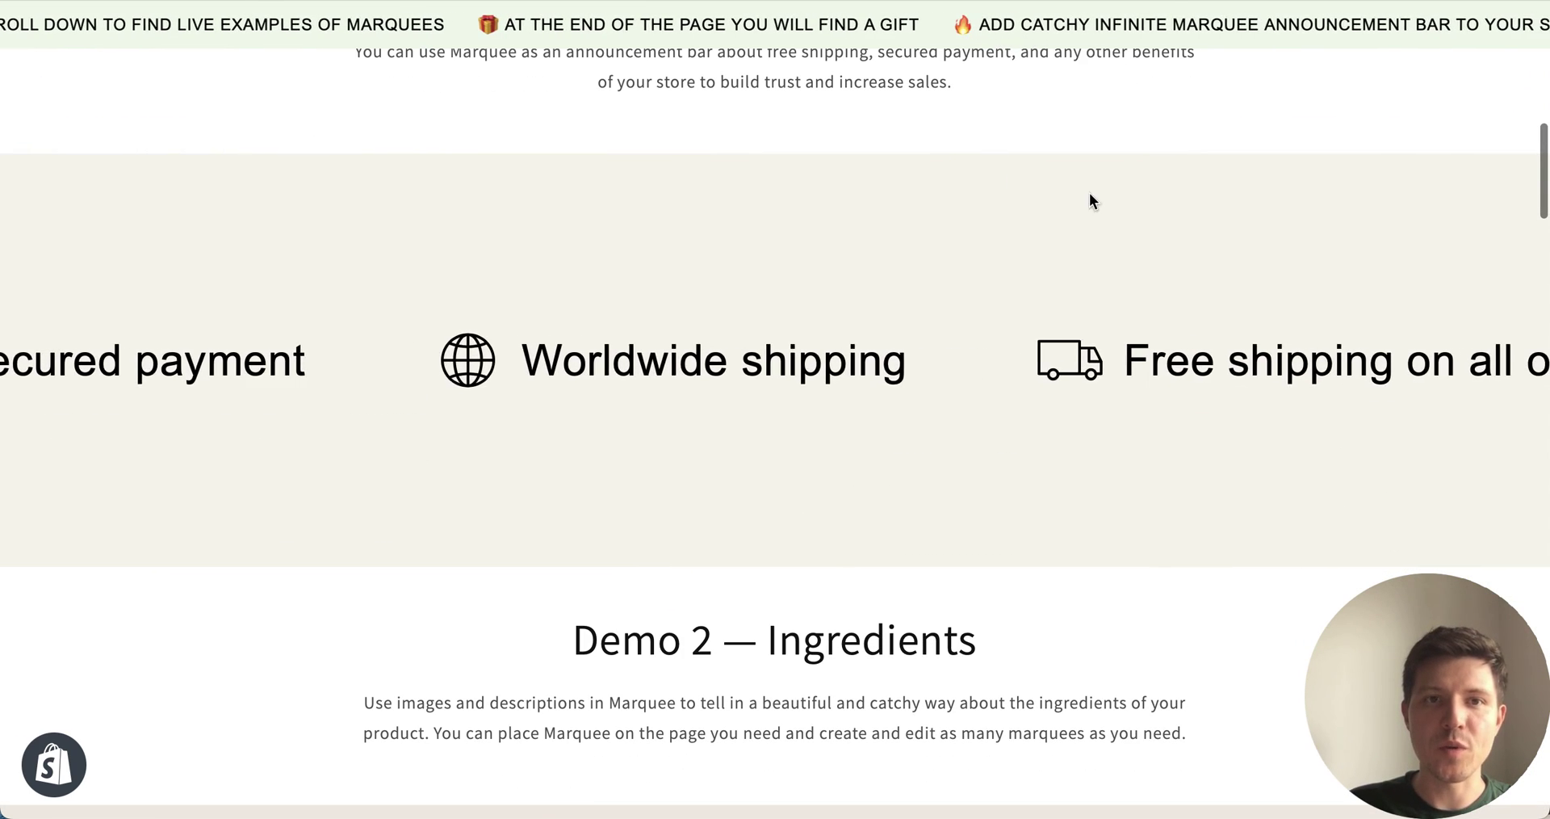
pyautogui.scroll(-2, 1049, 283)
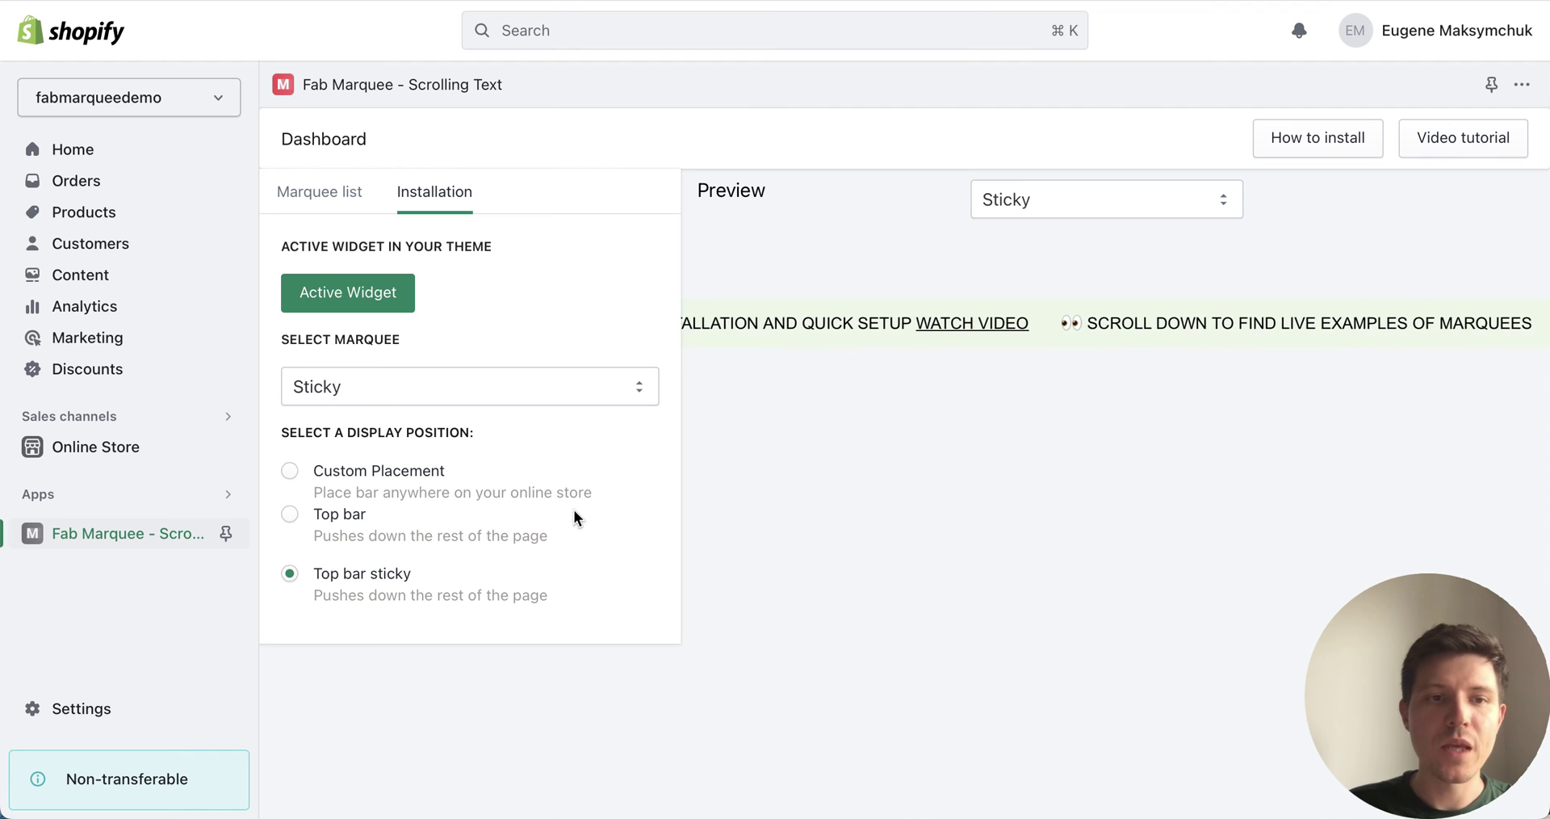
pyautogui.click(391, 483)
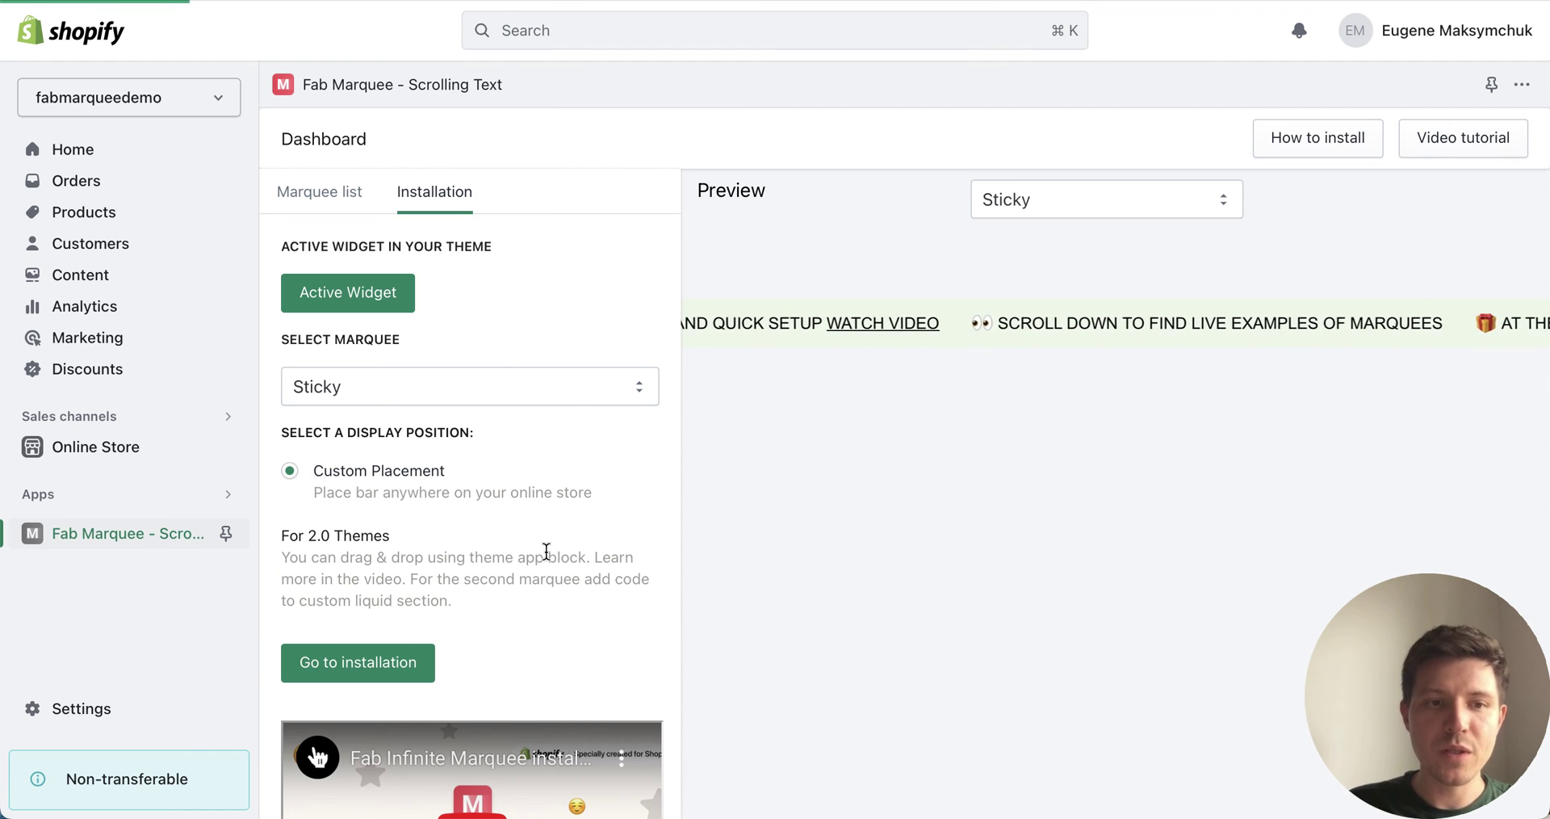
pyautogui.scroll(-2, 547, 556)
pyautogui.scroll(-3, 369, 686)
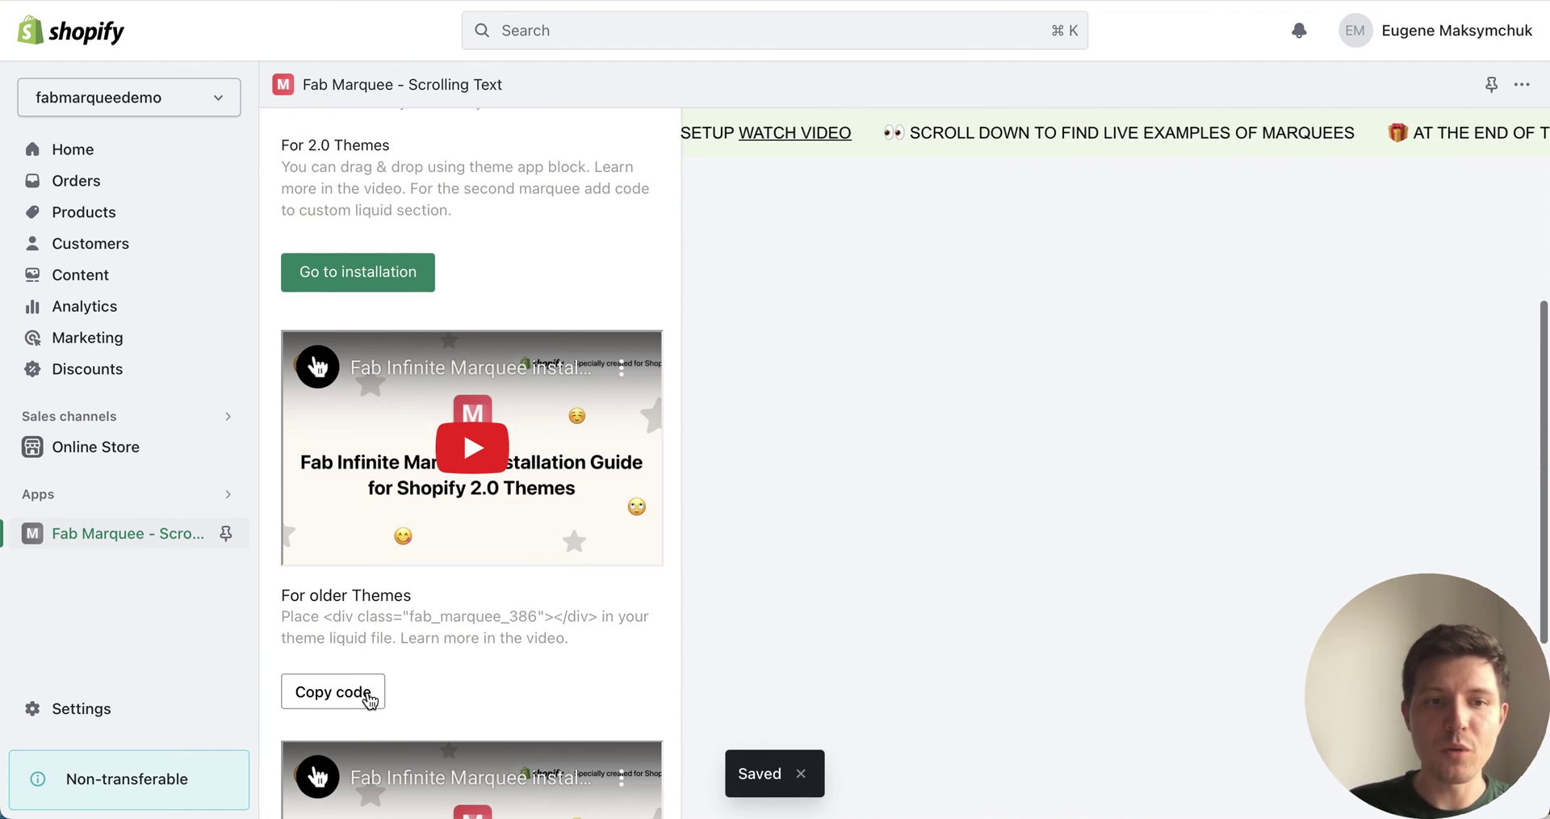
pyautogui.scroll(5, 554, 516)
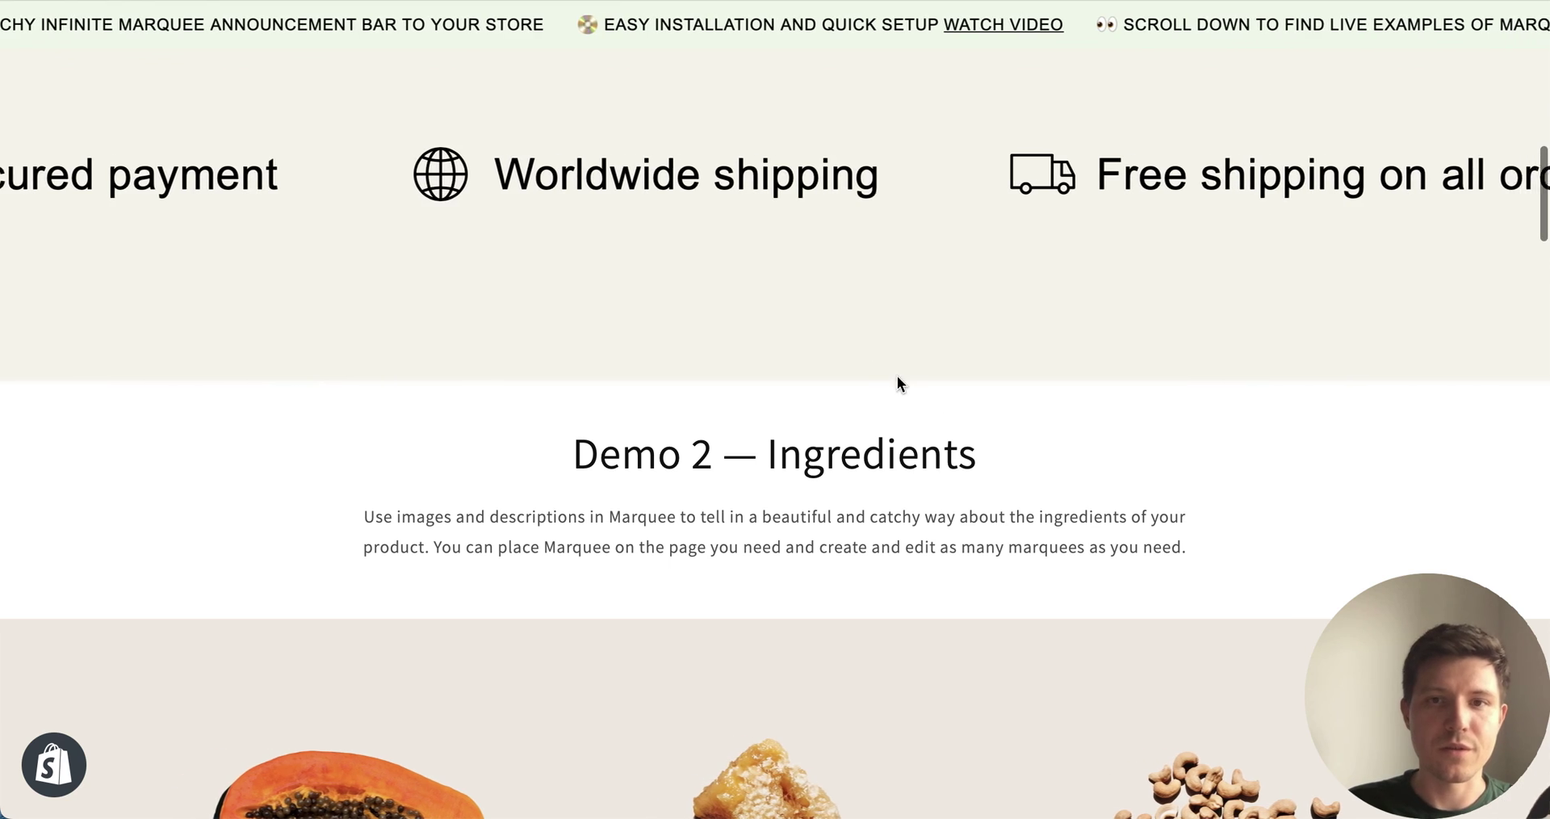
pyautogui.scroll(5, 1139, 543)
pyautogui.scroll(5, 1138, 546)
pyautogui.scroll(5, 1137, 546)
pyautogui.scroll(-10, 1137, 545)
pyautogui.scroll(-2, 1137, 544)
pyautogui.scroll(-1, 1137, 545)
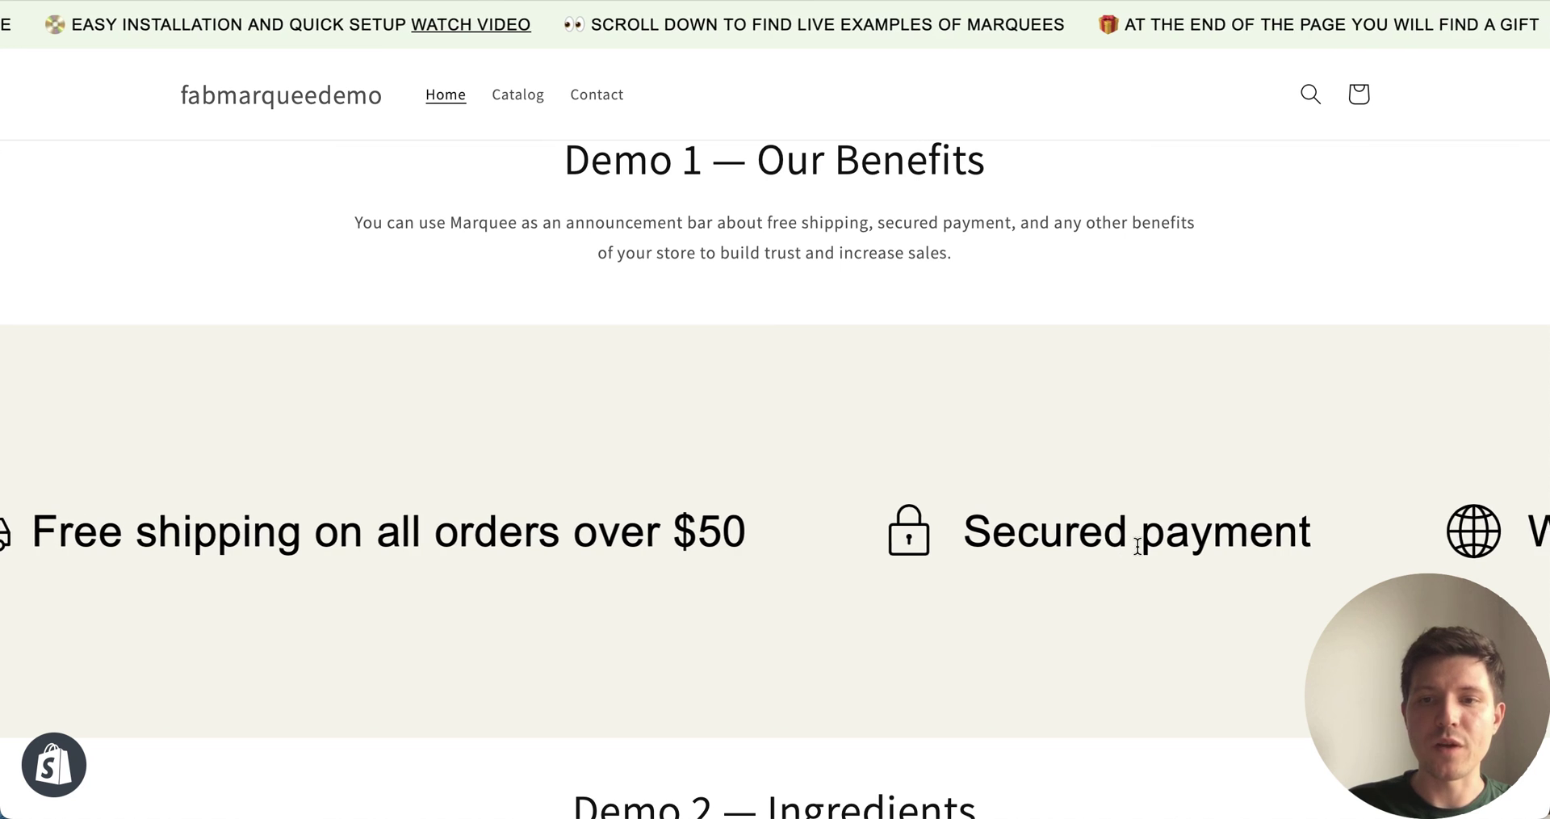
pyautogui.scroll(-2, 1010, 626)
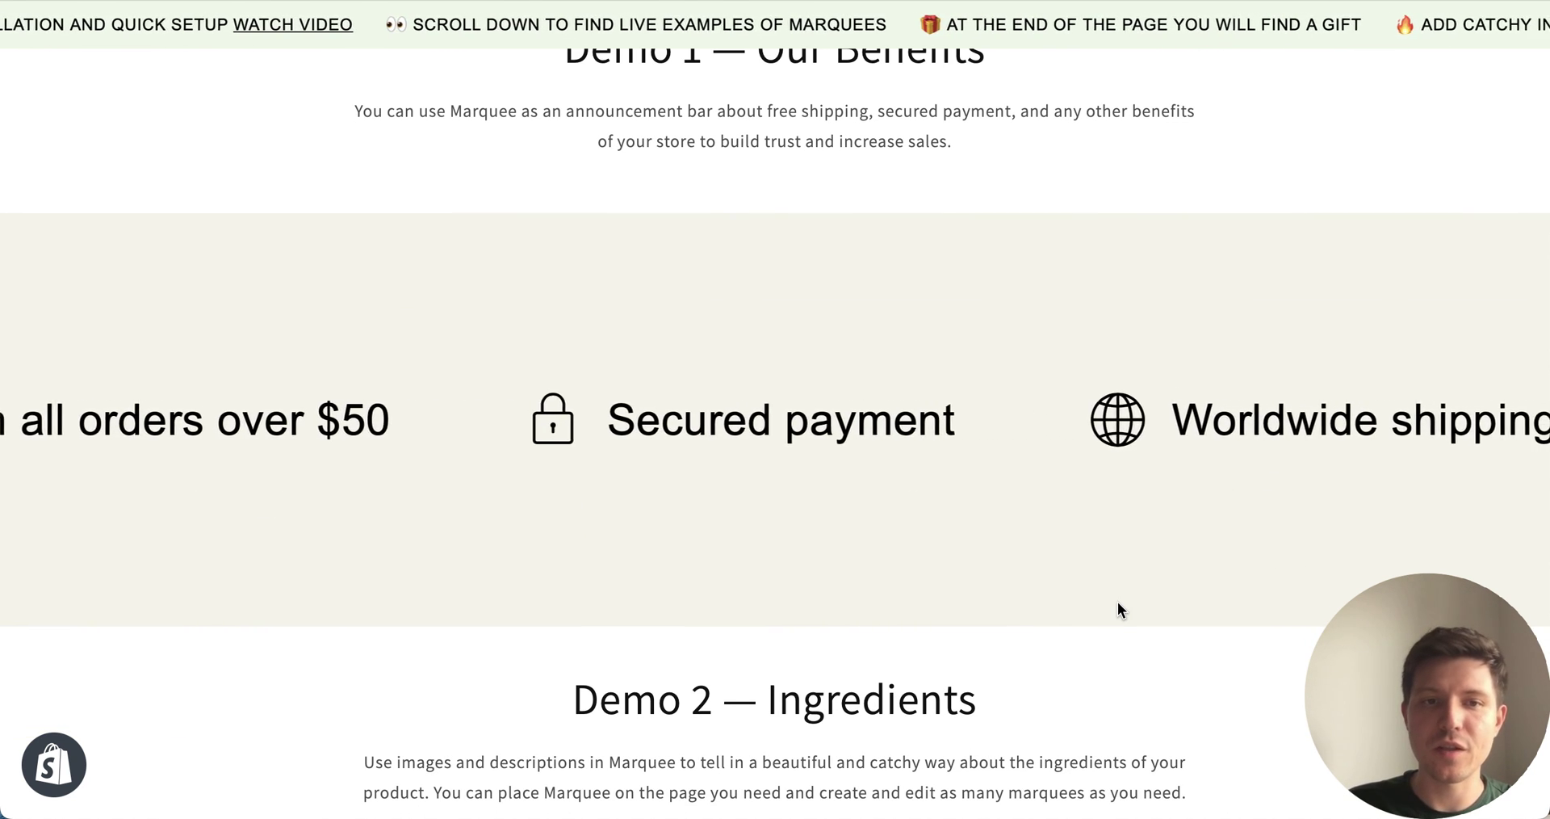
pyautogui.scroll(-3, 1117, 602)
pyautogui.scroll(-3, 1118, 602)
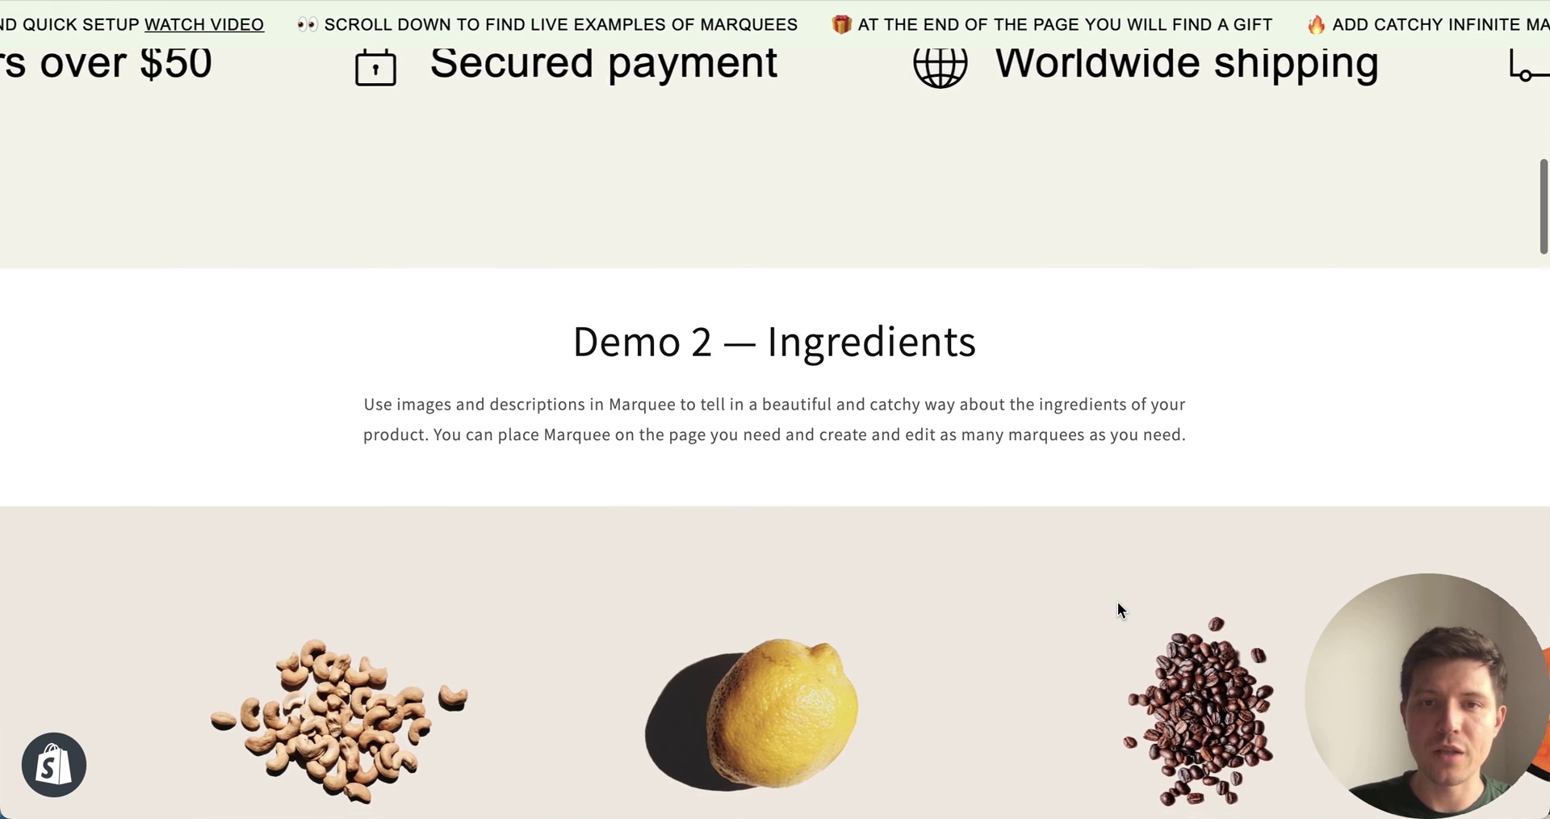
pyautogui.scroll(-3, 1117, 602)
pyautogui.scroll(-3, 1117, 602)
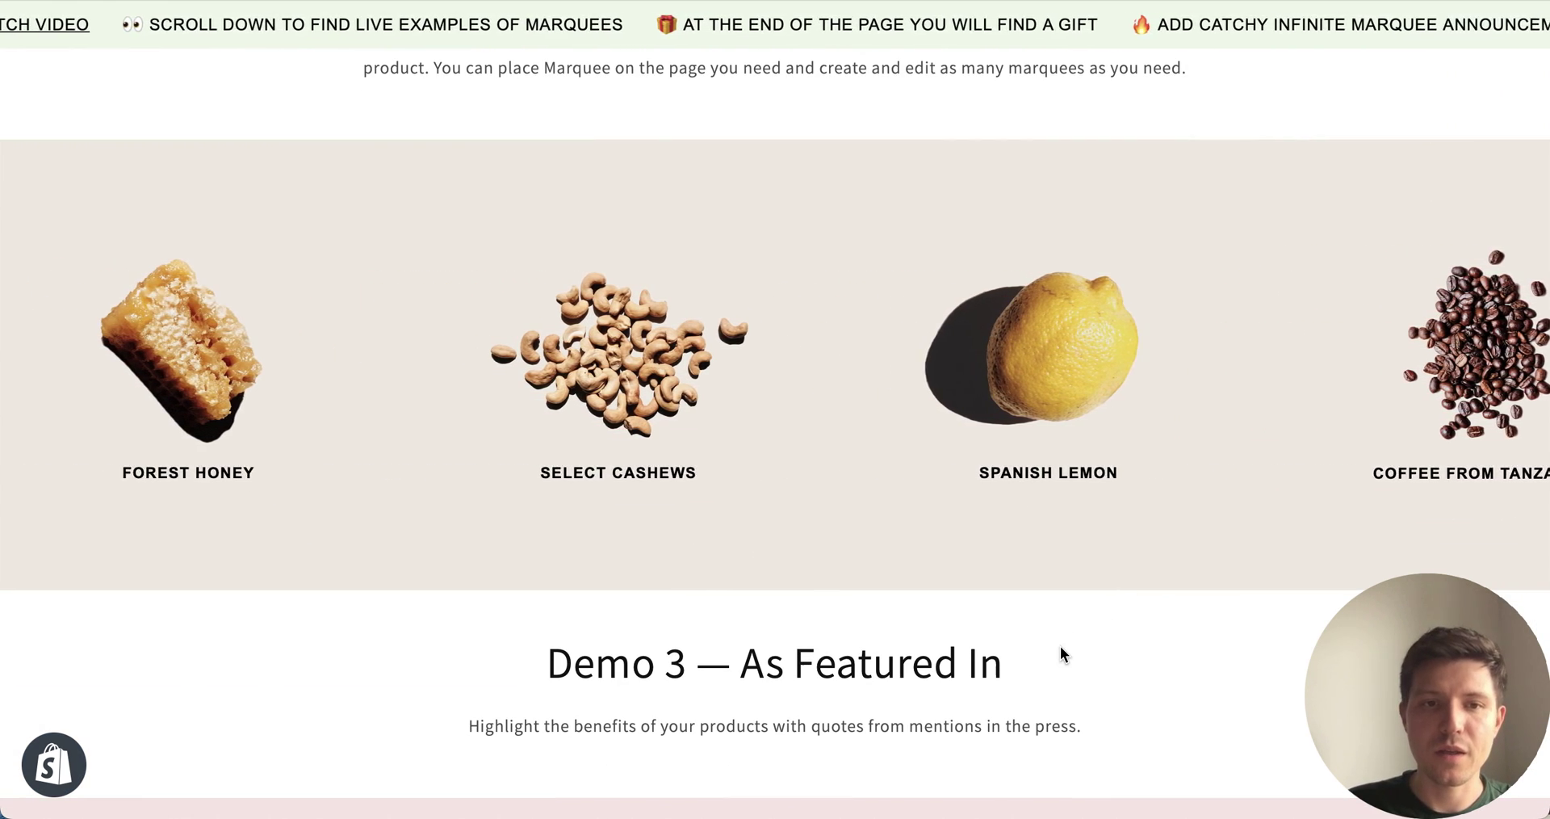
pyautogui.scroll(-2, 1059, 646)
pyautogui.scroll(-4, 1061, 647)
pyautogui.scroll(-4, 1061, 647)
pyautogui.scroll(-4, 1061, 648)
pyautogui.scroll(-4, 1061, 648)
pyautogui.scroll(-4, 1053, 647)
pyautogui.scroll(-3, 869, 460)
pyautogui.scroll(-3, 869, 460)
pyautogui.scroll(-1, 633, 551)
pyautogui.scroll(-5, 633, 550)
pyautogui.scroll(-3, 1141, 540)
pyautogui.scroll(-4, 1140, 540)
pyautogui.scroll(-1, 1141, 543)
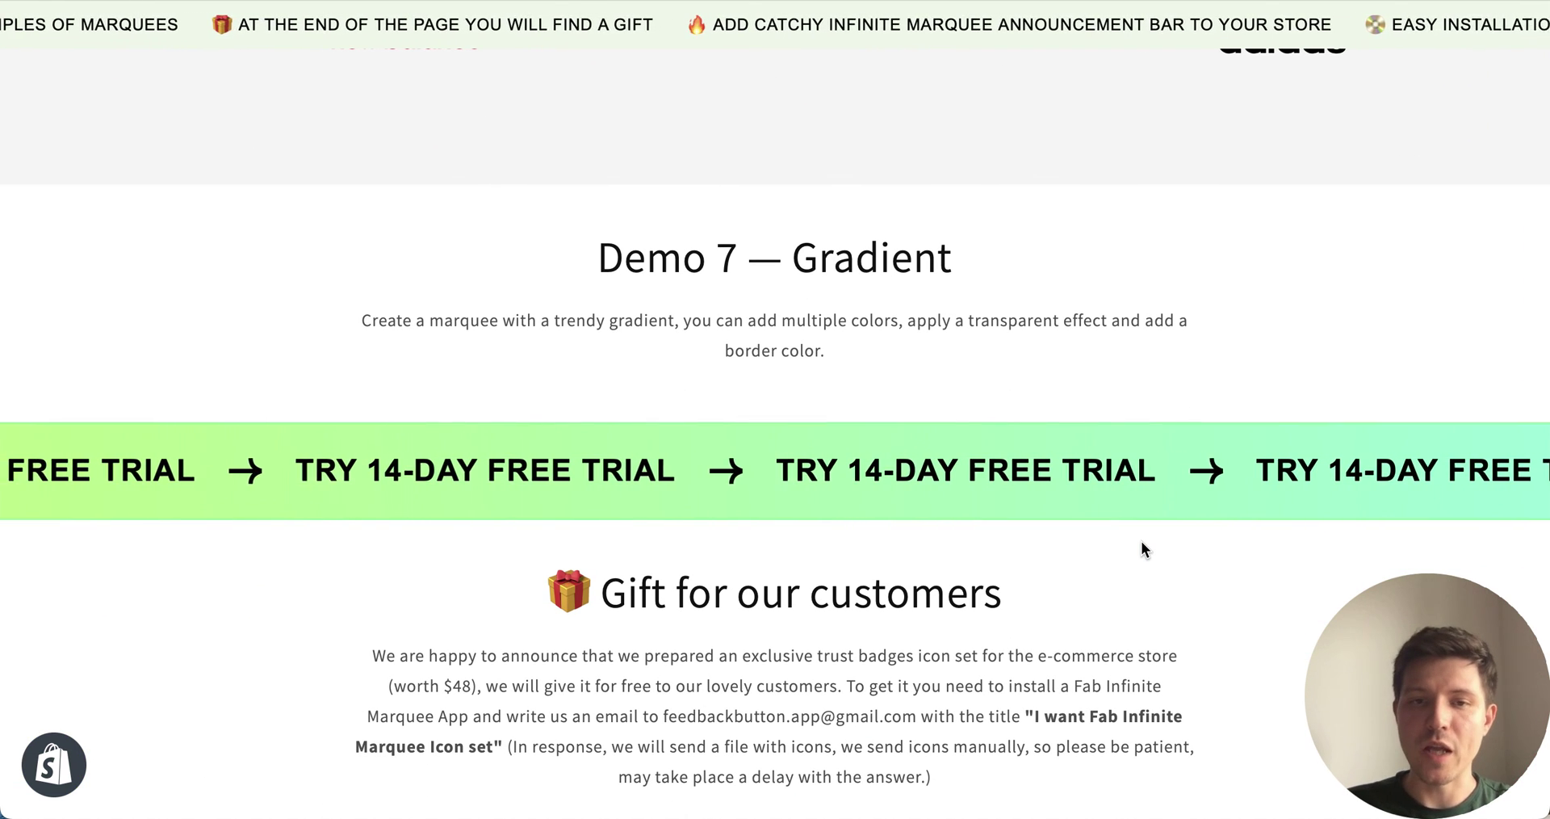